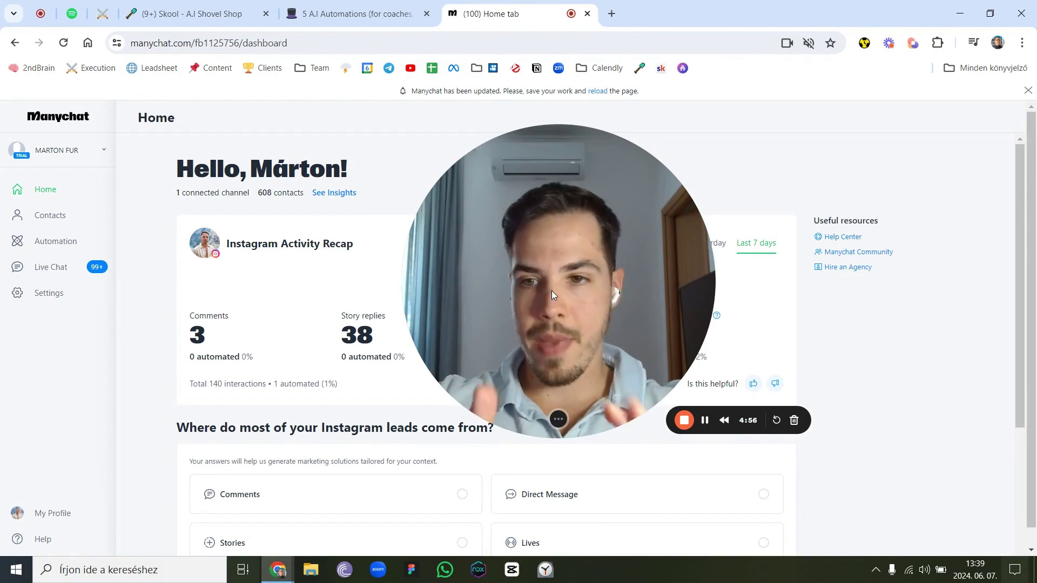
Create a new automation from the "Capture customer data with Lead Magnet" template.
left_click(54, 243)
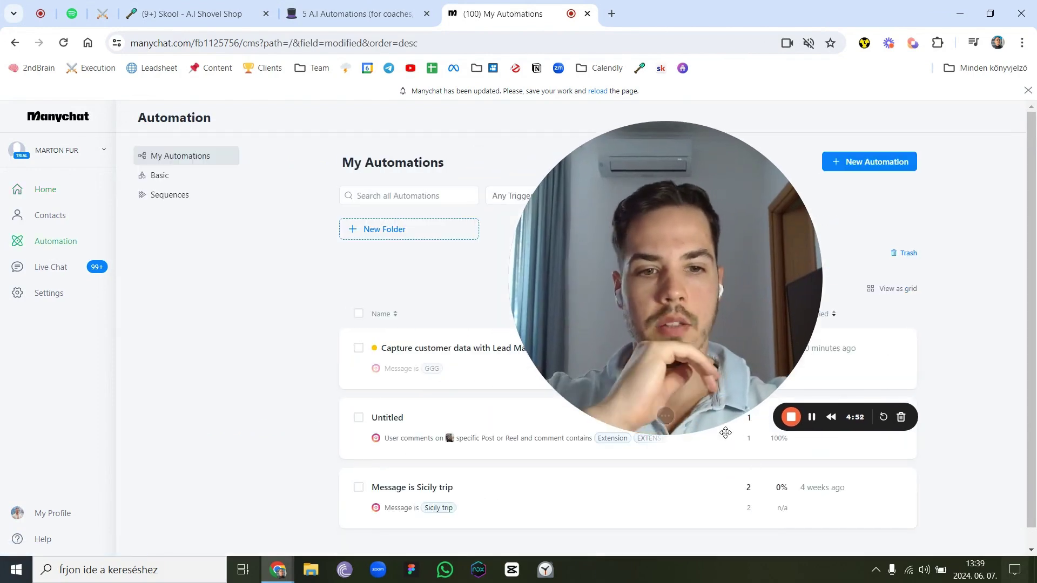
left_click(675, 414)
left_click_drag(757, 411, 1031, 490)
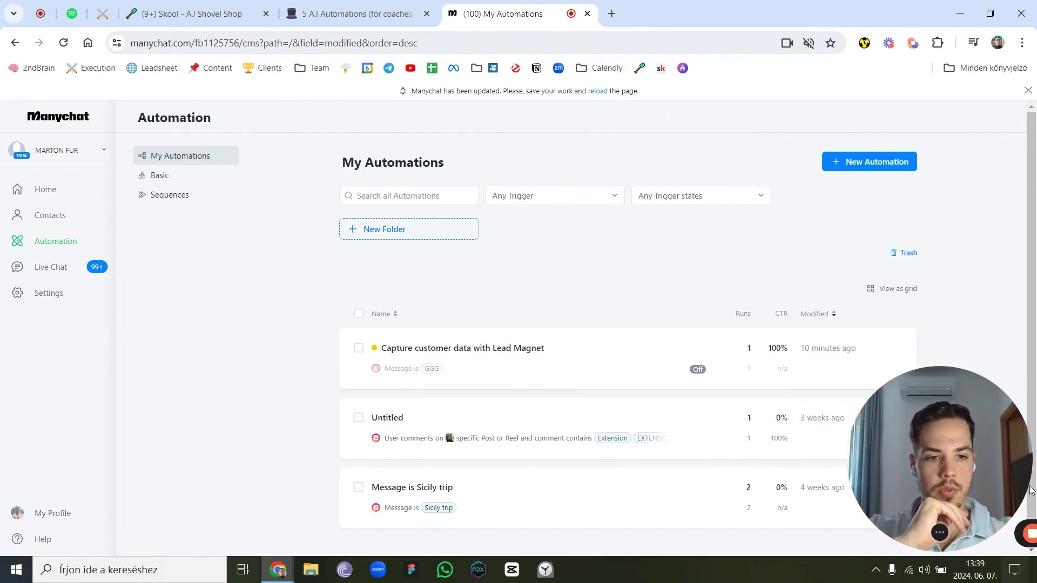
left_click(868, 162)
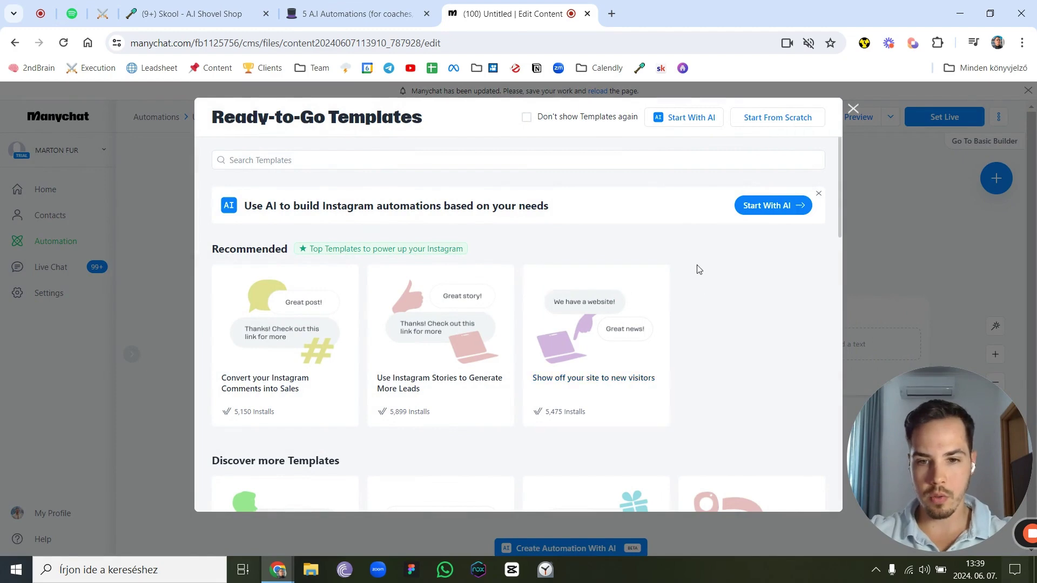
scroll(722, 314, "down", 5)
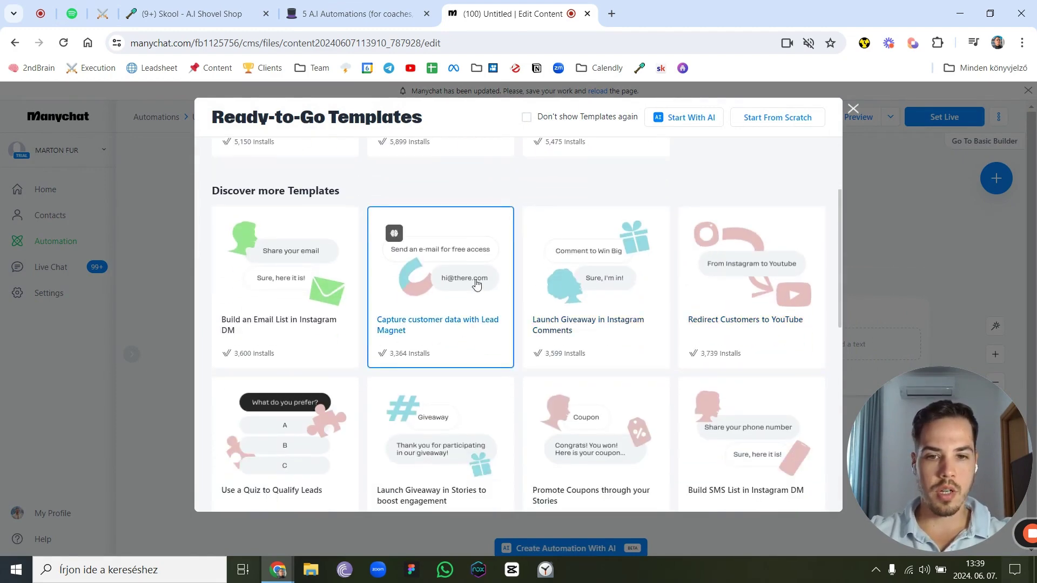
left_click(475, 290)
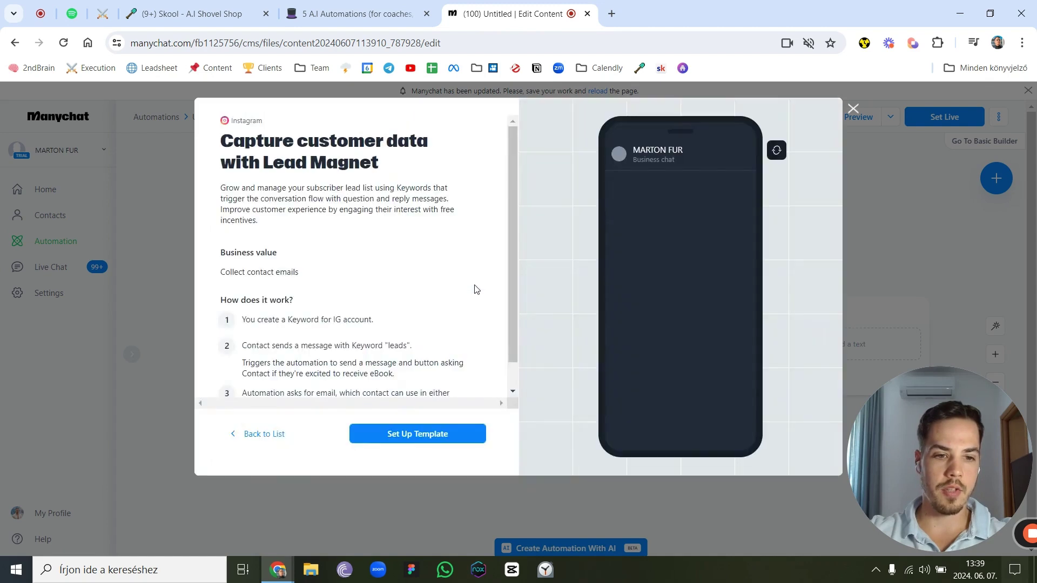
left_click(426, 436)
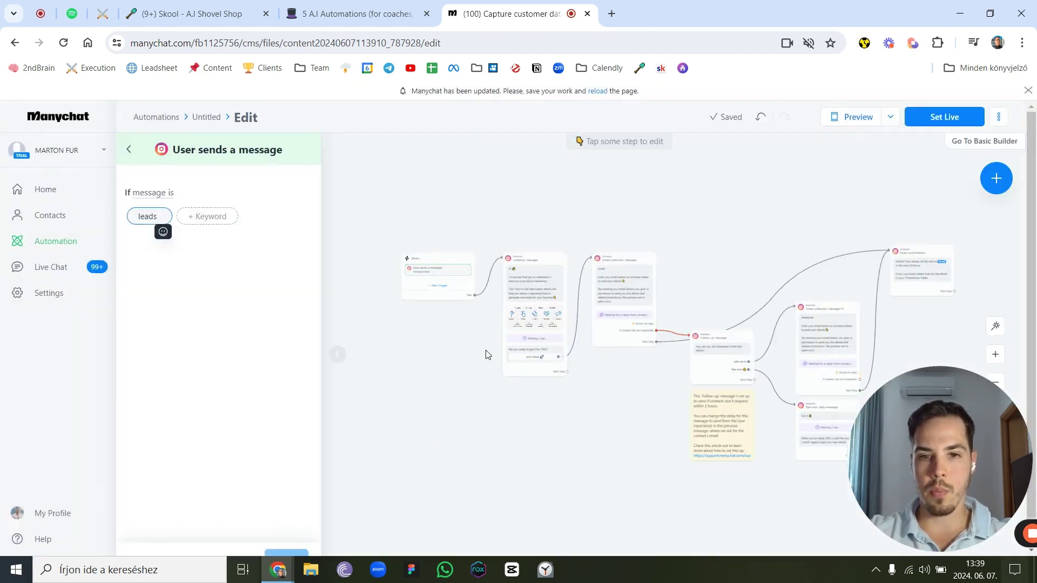
Replace the message trigger's keyword with "emailtrigger" and save the trigger.
left_click_drag(599, 435, 559, 420)
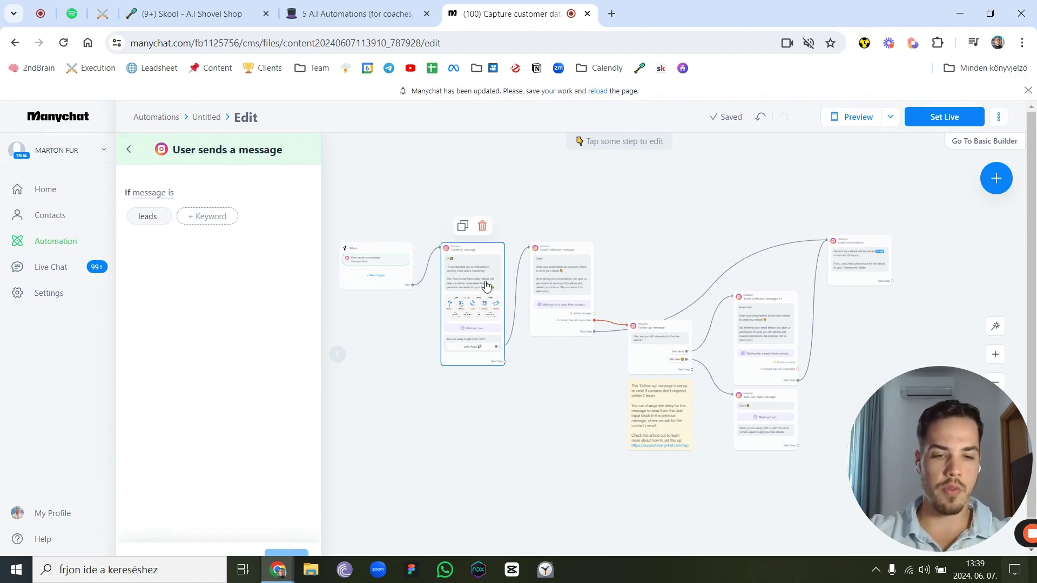
scroll(391, 283, "up", 5)
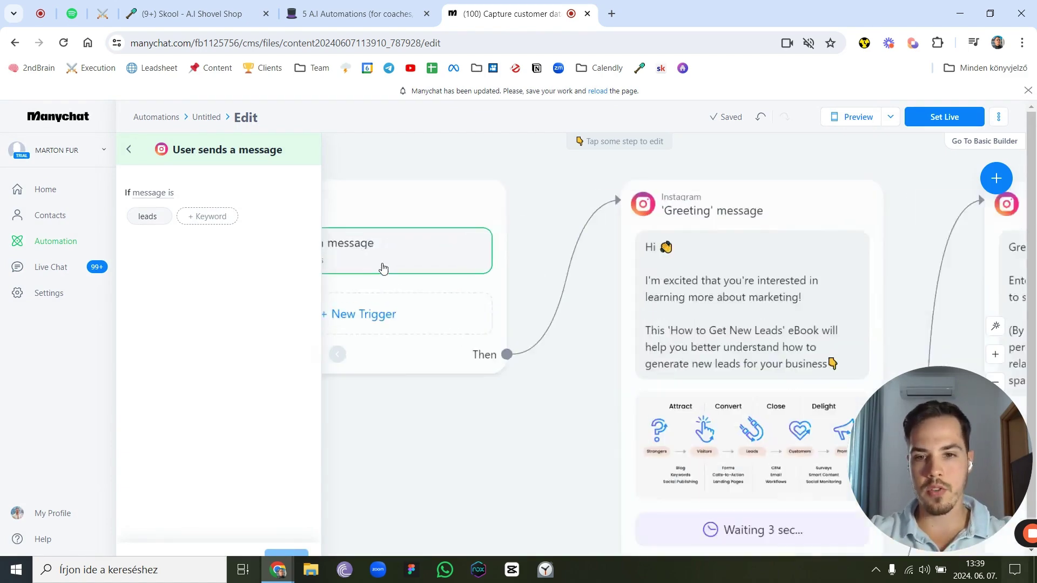
left_click_drag(402, 482, 592, 506)
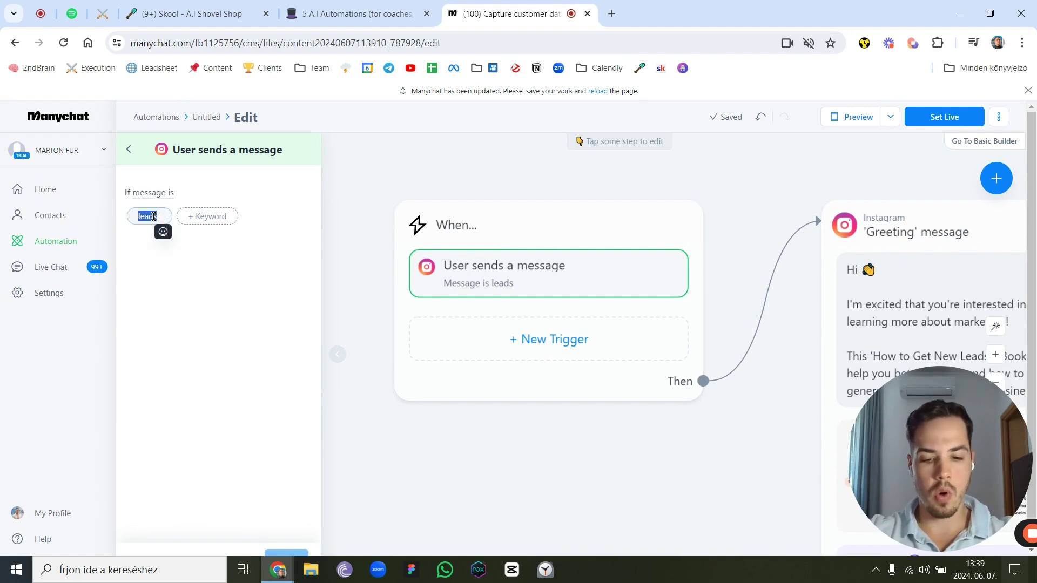
type("emailtrigger")
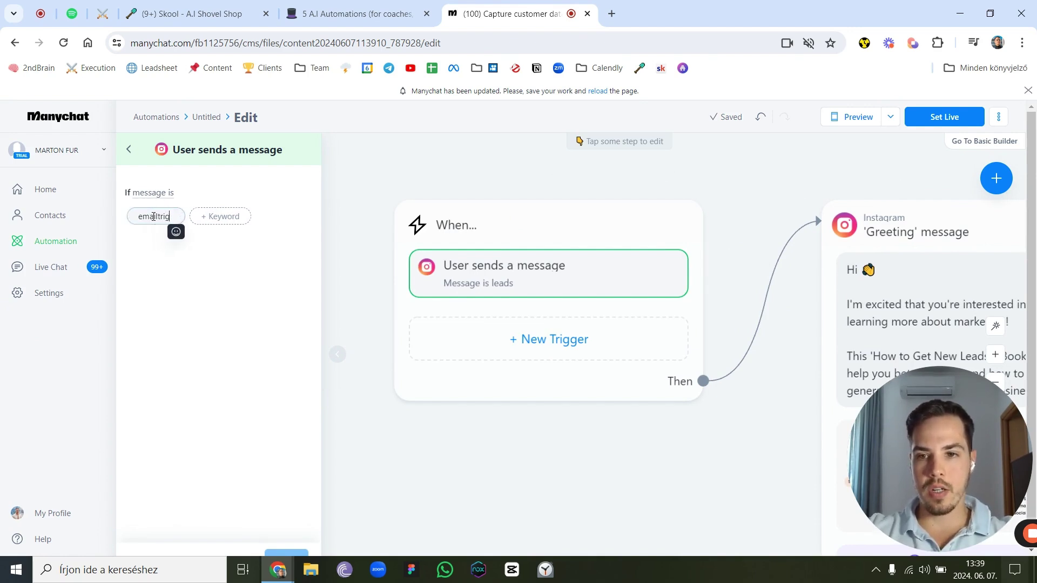
left_click(194, 372)
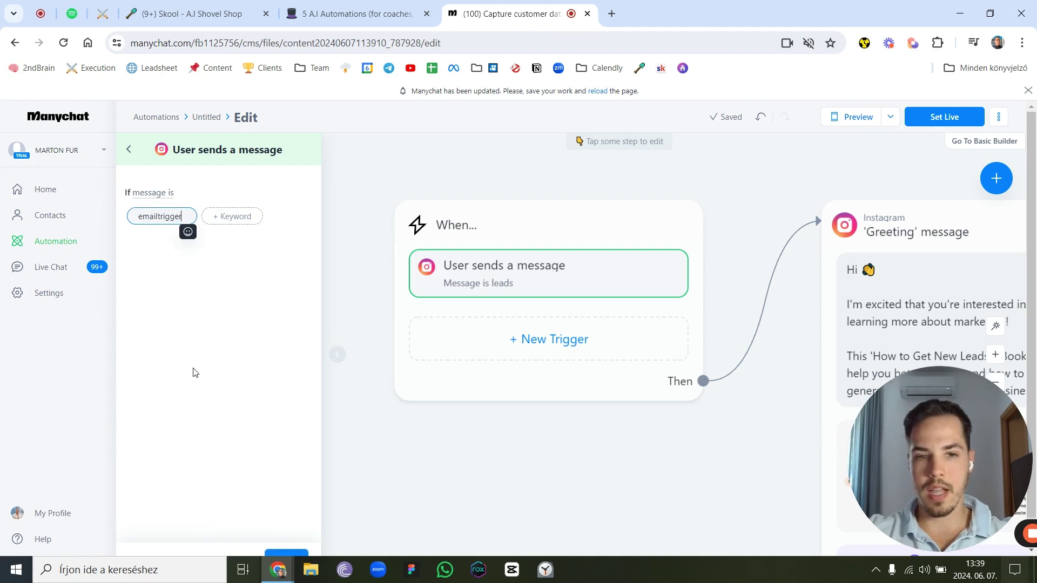
key("ctrl+a")
key("BackSpace")
type("ema")
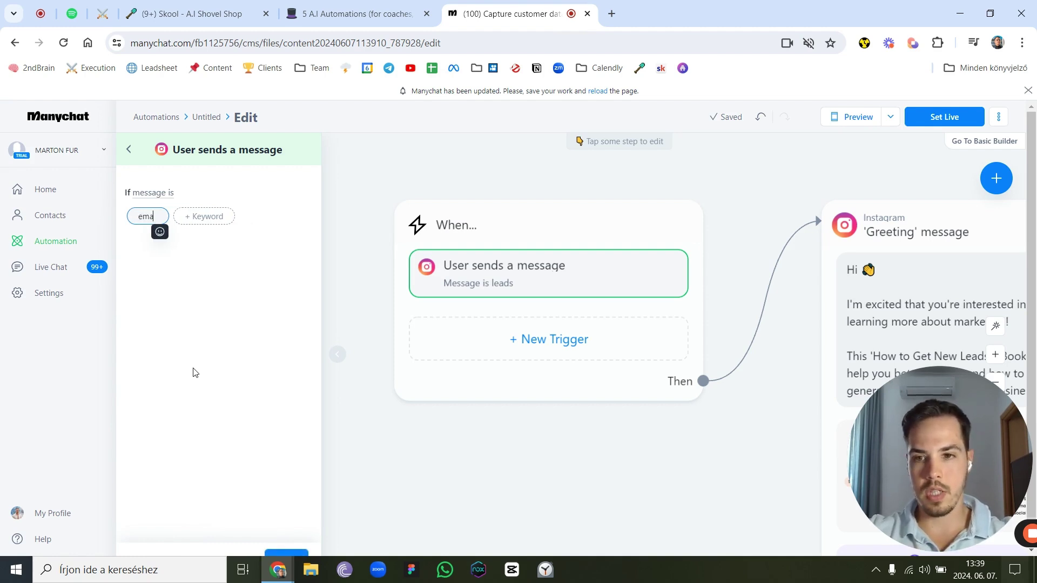
type("iltrigger")
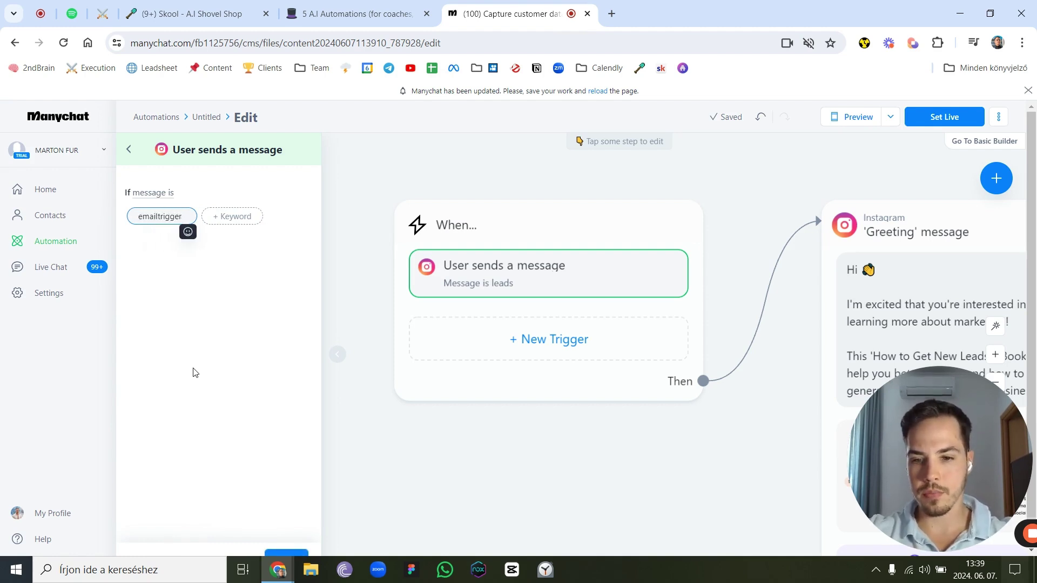
scroll(211, 394, "down", 1)
left_click(288, 540)
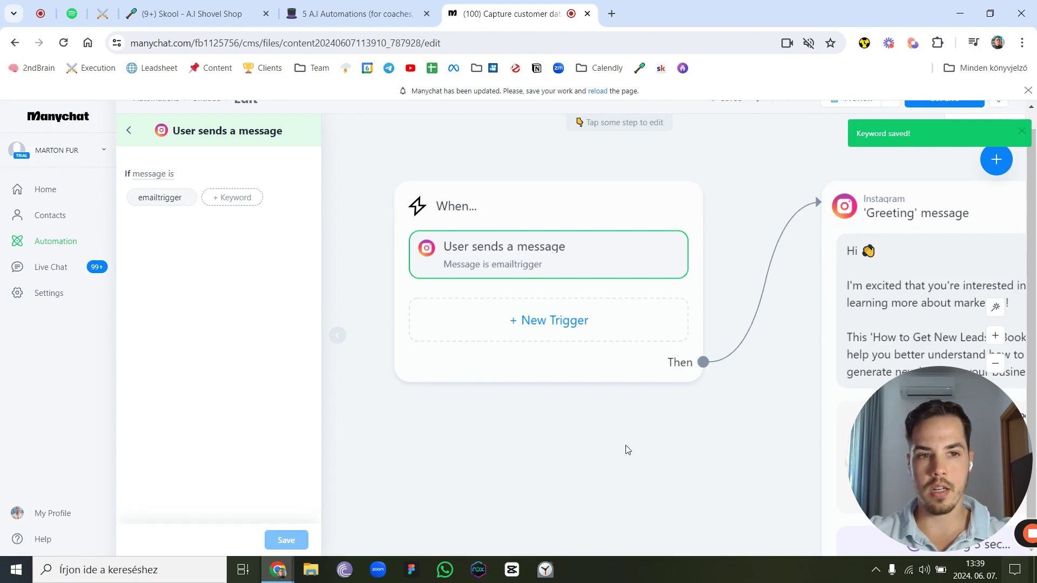
Replace the opening text of the 'Greeting' message with "Hey, this is the lead magnet that you will get. Sounds good?".
scroll(627, 450, "down", 5)
scroll(594, 448, "up", 5)
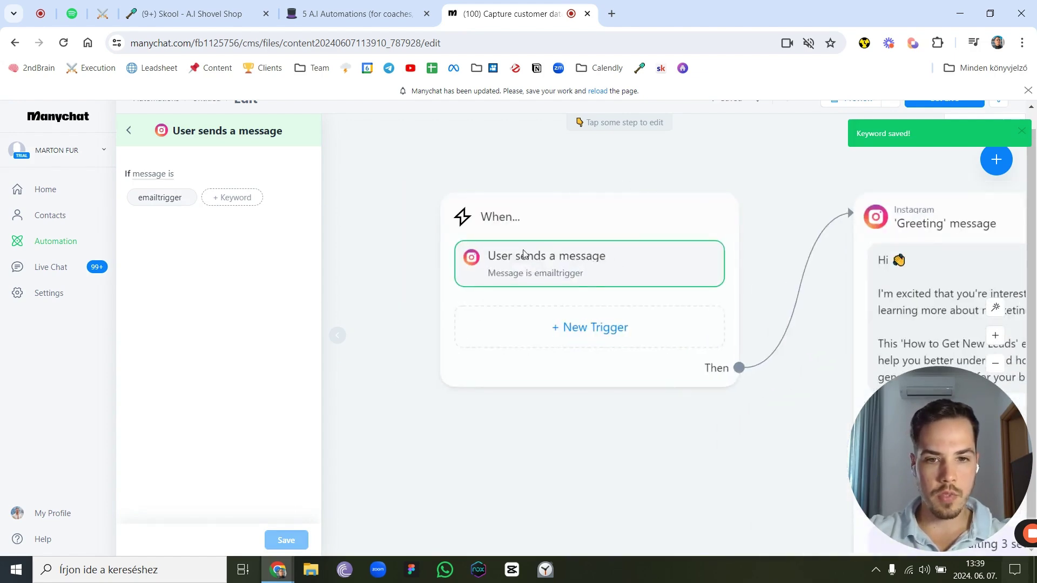
left_click_drag(643, 534, 382, 393)
scroll(513, 392, "down", 2)
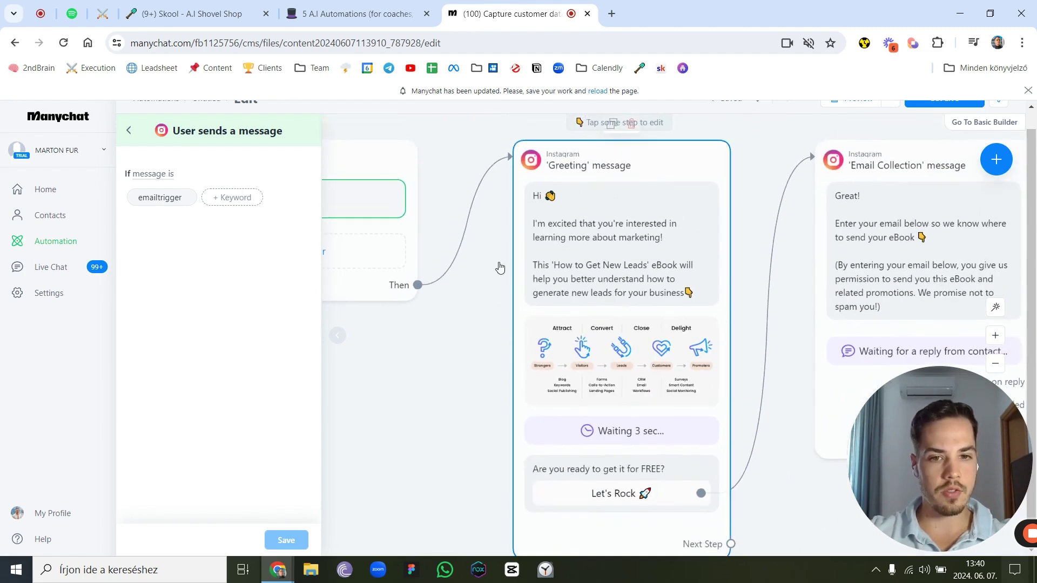
left_click(592, 241)
left_click(239, 256)
key("ctrl+a")
type("He")
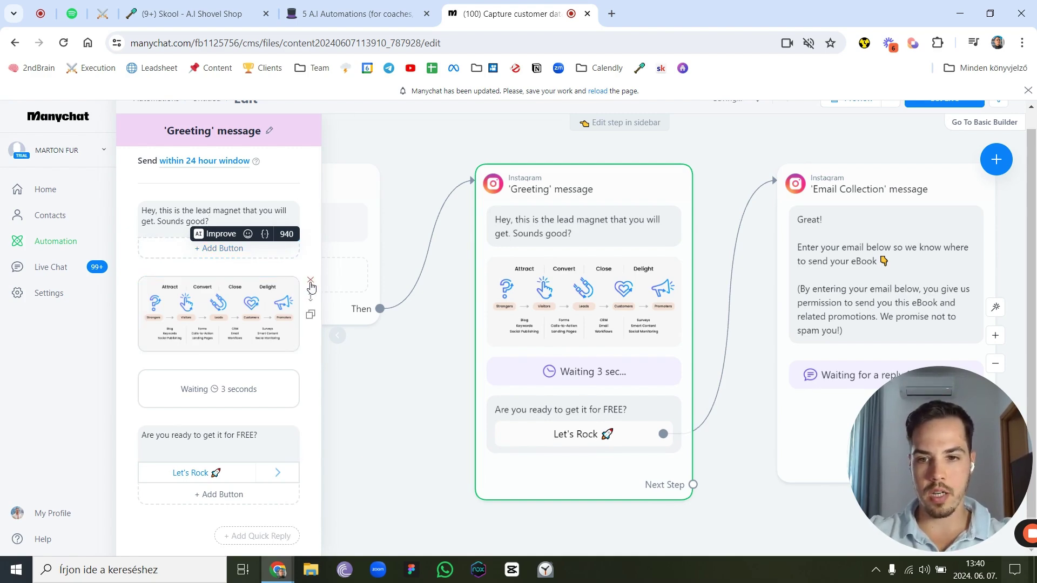
Replace the 'Greeting' message's picture with the "llama transparent" image and place it directly below the opening text.
left_click(310, 280)
left_click(613, 167)
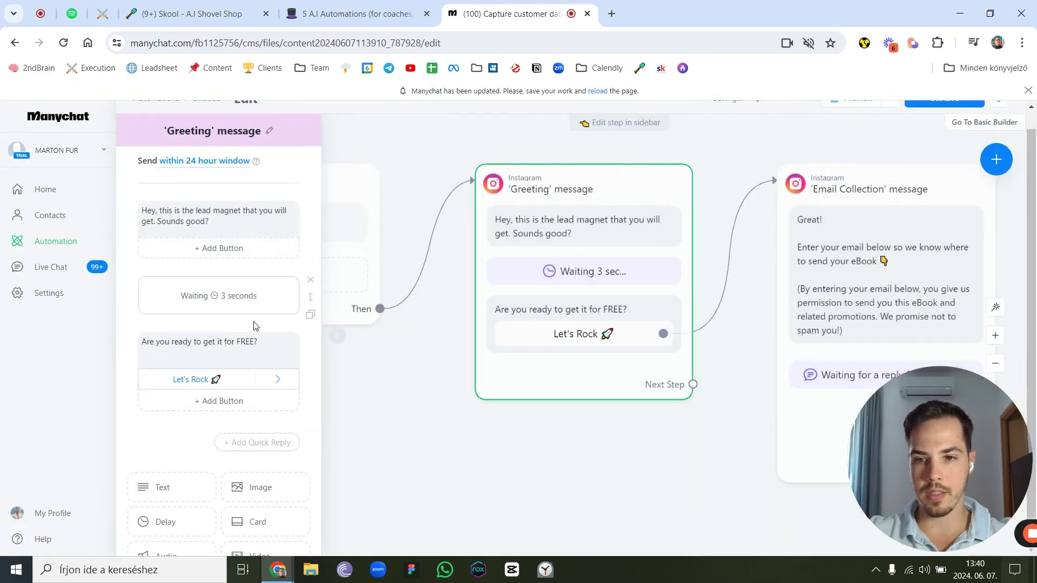
scroll(268, 395, "down", 2)
left_click(270, 419)
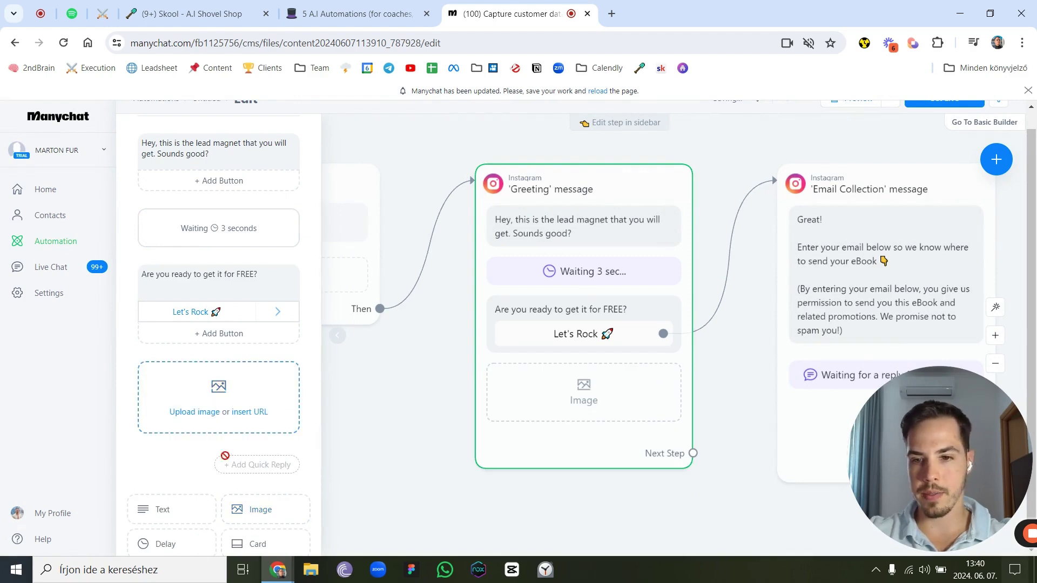
left_click(242, 396)
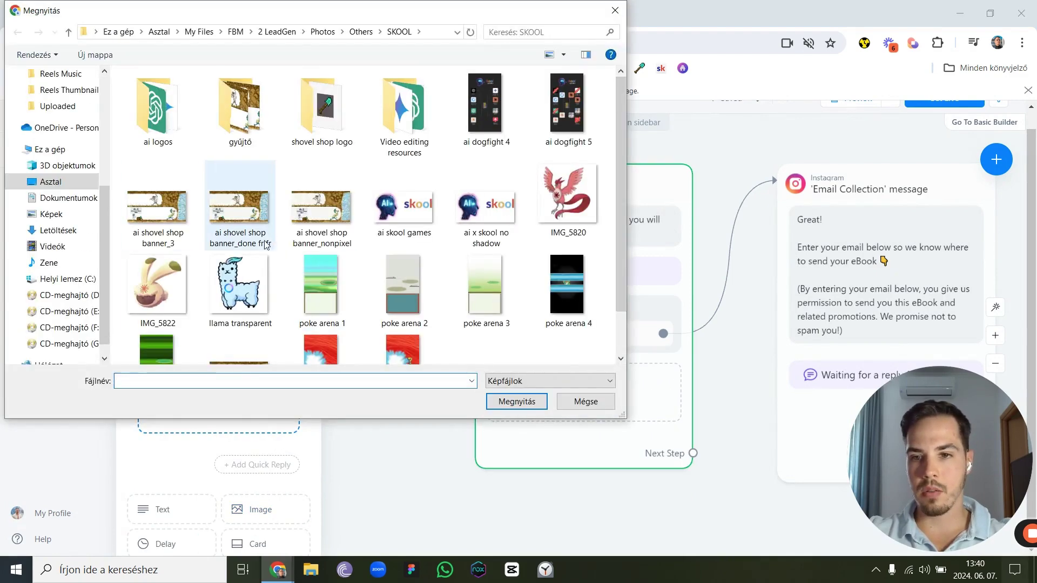
left_click(267, 272)
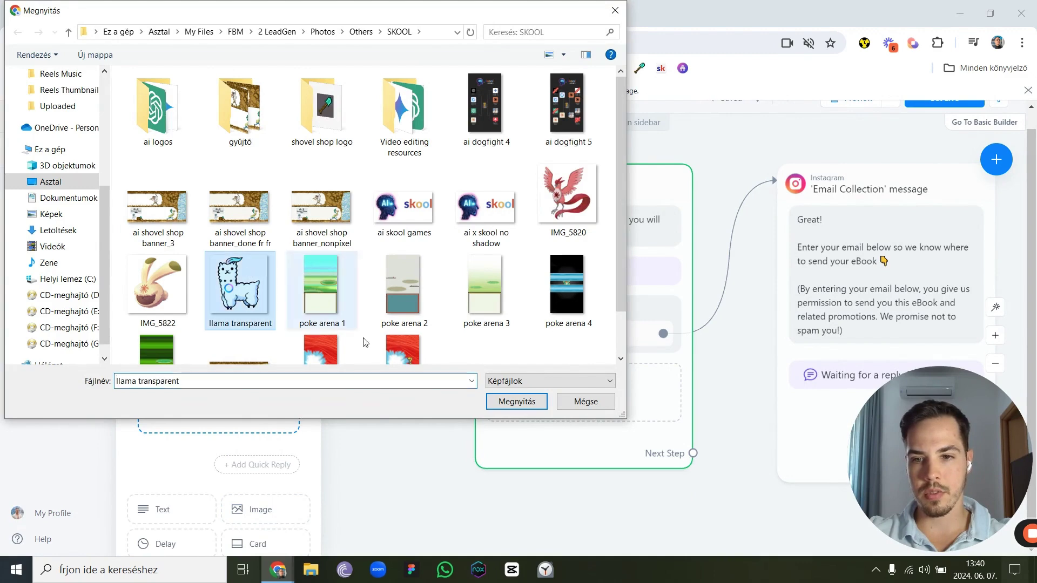
left_click(536, 403)
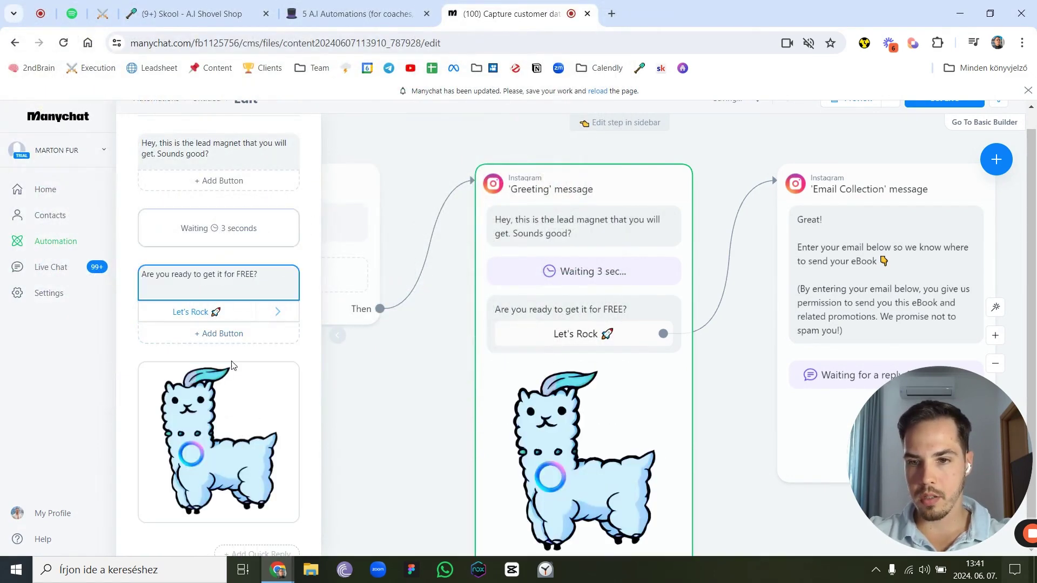
left_click_drag(310, 383, 304, 205)
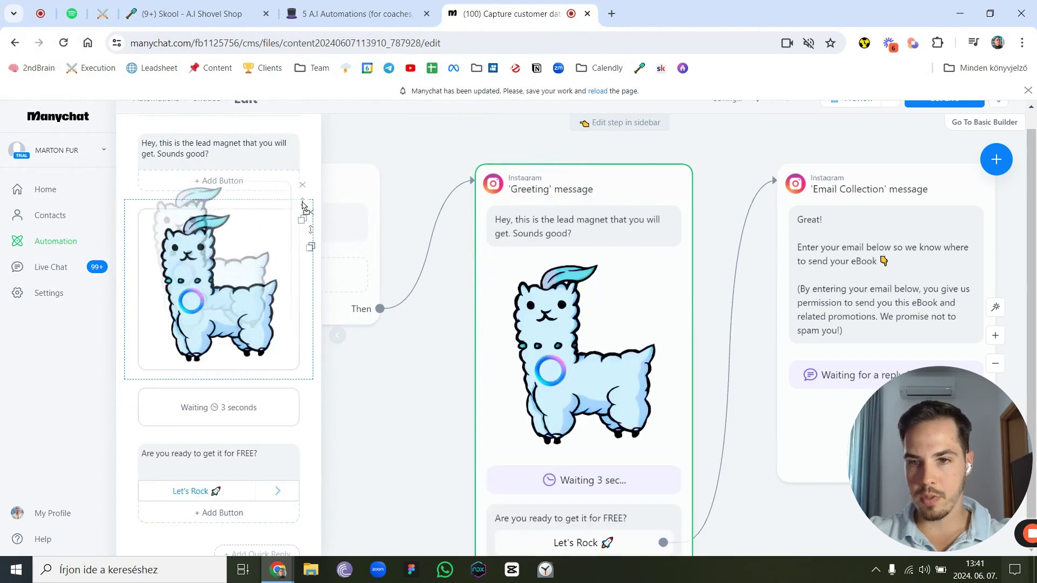
Remove "Sounds good?" from the opening text of the 'Greeting' message.
scroll(240, 181, "up", 1)
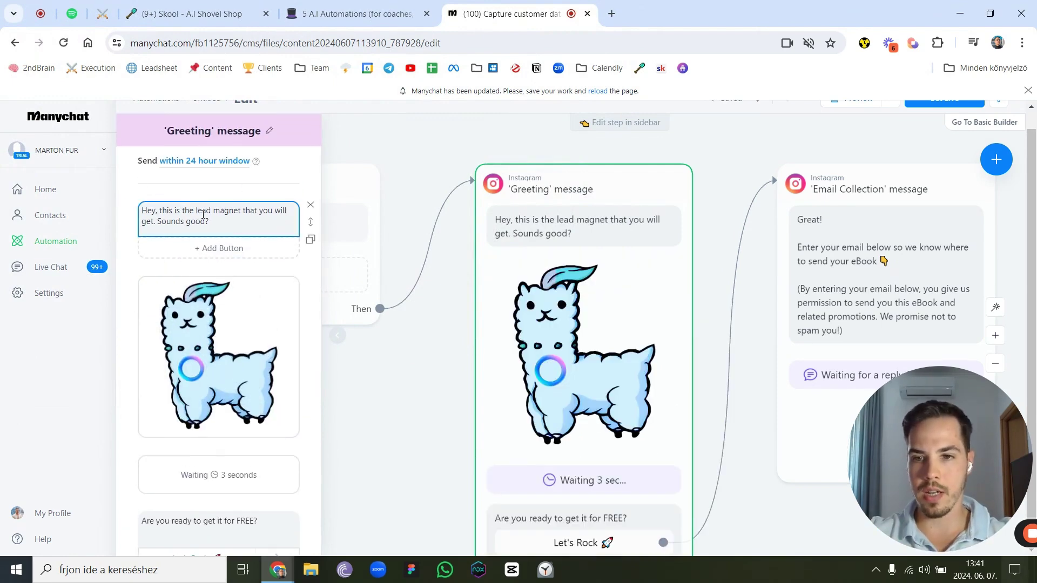
scroll(221, 340, "down", 3)
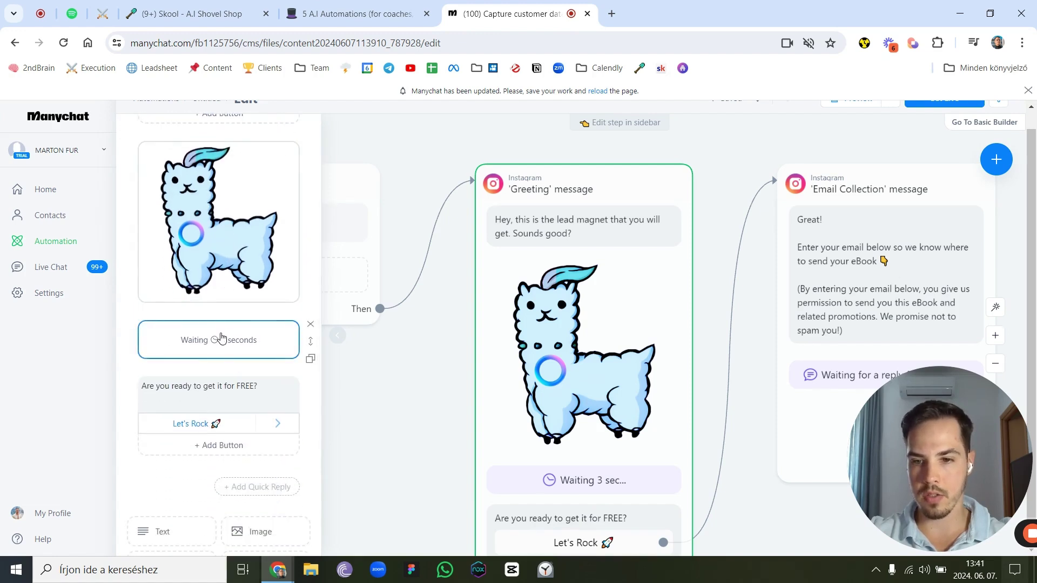
scroll(226, 350, "down", 1)
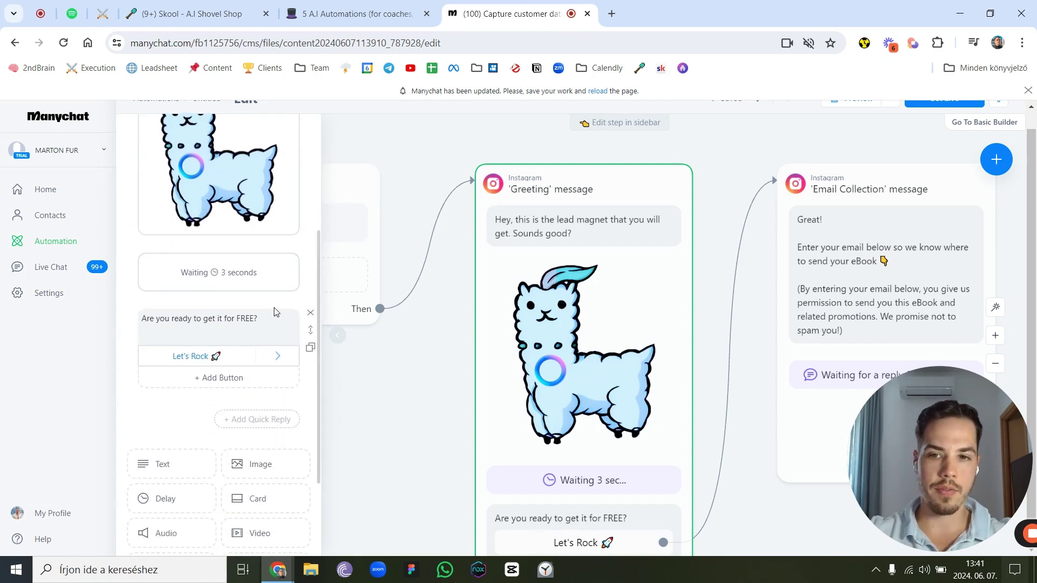
left_click_drag(264, 322, 112, 333)
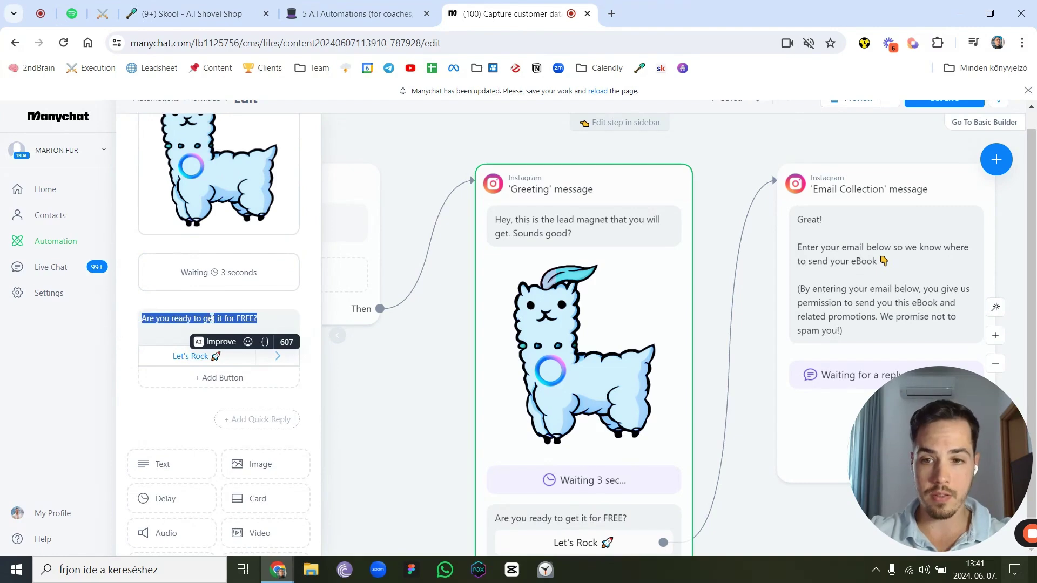
scroll(231, 227, "up", 3)
left_click_drag(241, 222, 163, 226)
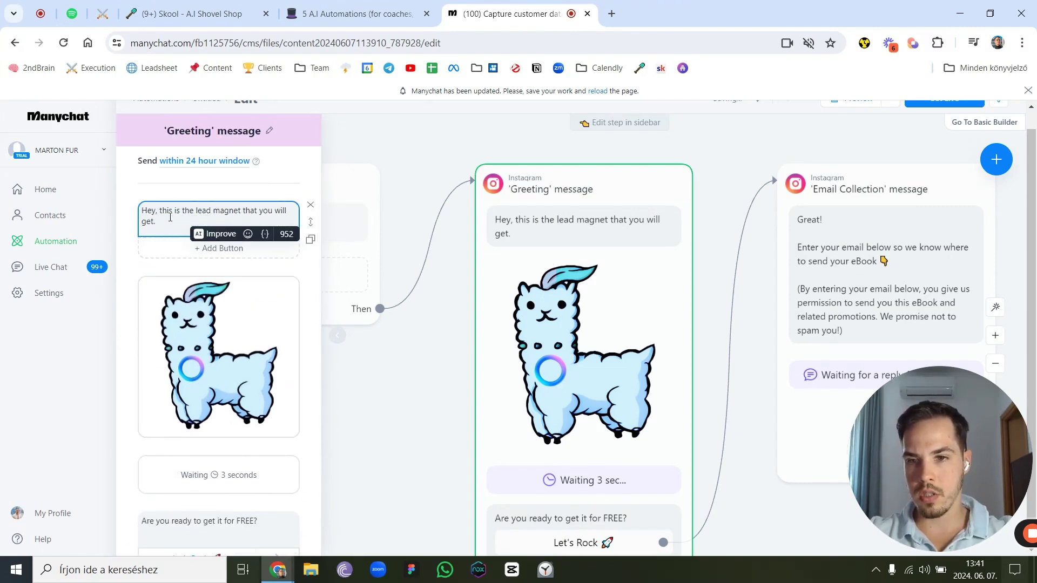
Replace the text after the delay in the 'Greeting' message with "Sounds good?".
scroll(243, 317, "down", 5)
left_click_drag(259, 251, 95, 247)
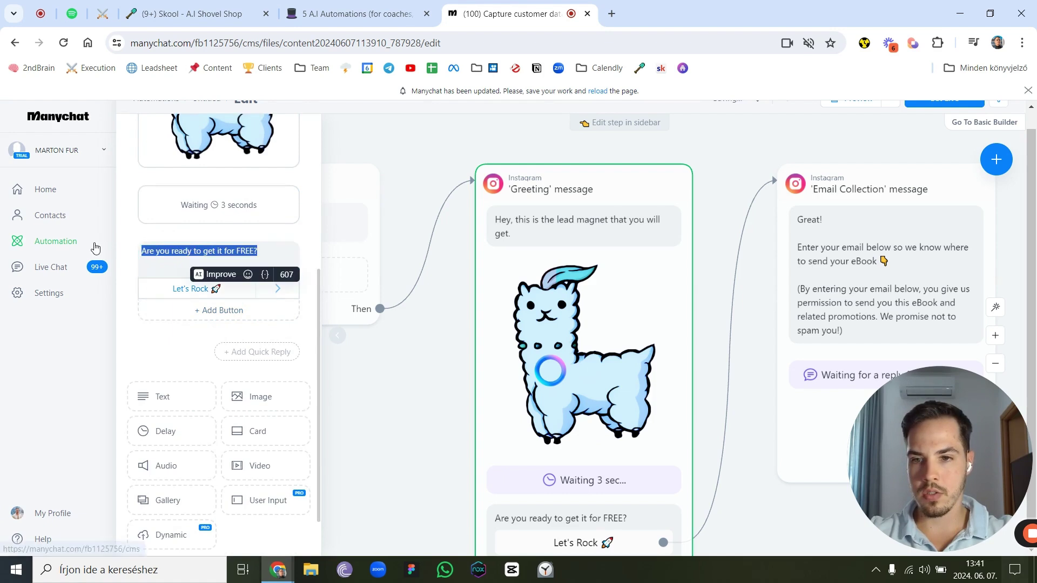
type("Sounds good")
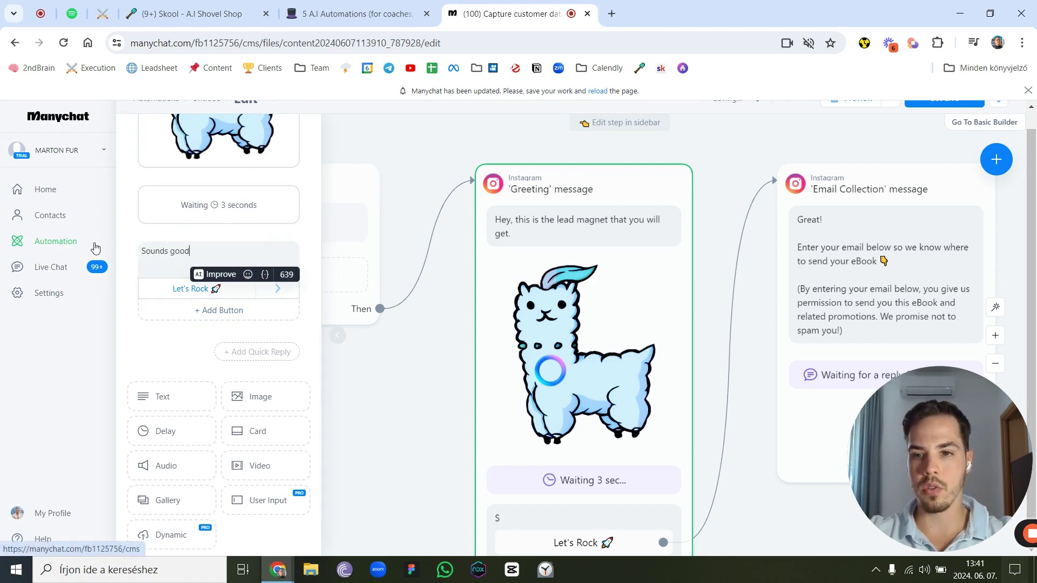
type("?")
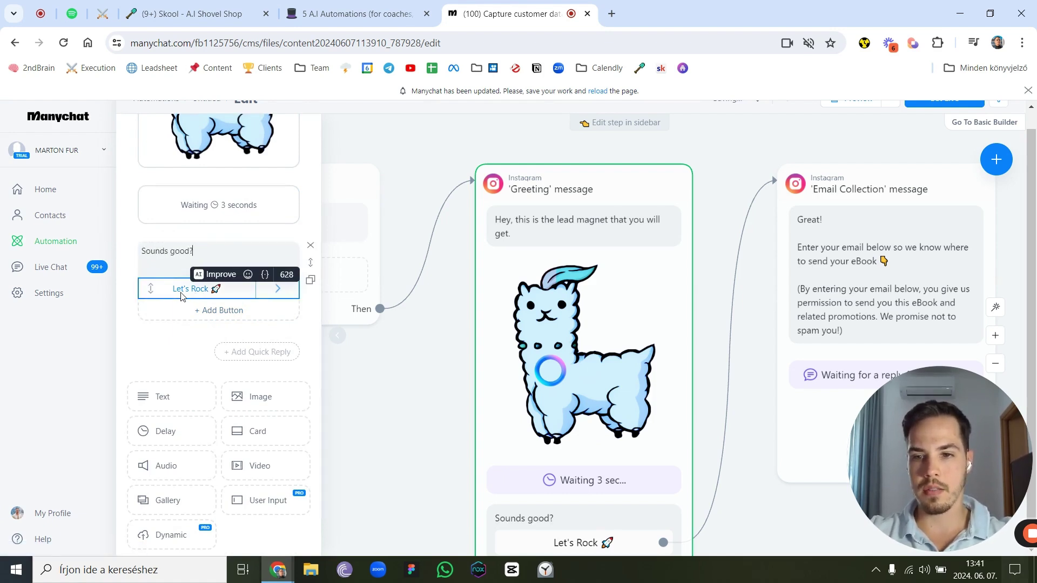
Rename the 'Greeting' message's button to "Let's do it!" and confirm the edit.
left_click(204, 290)
left_click(428, 257)
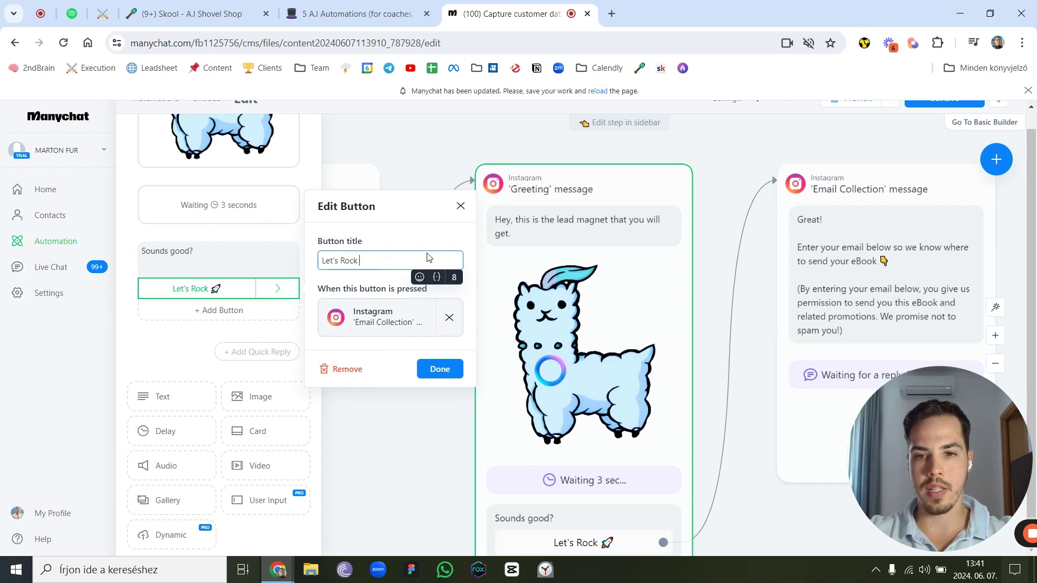
key("BackSpace")
key("BackSpace")
key("BackSpace")
key("BackSpace")
key("BackSpace")
key("BackSpace")
type("do it!")
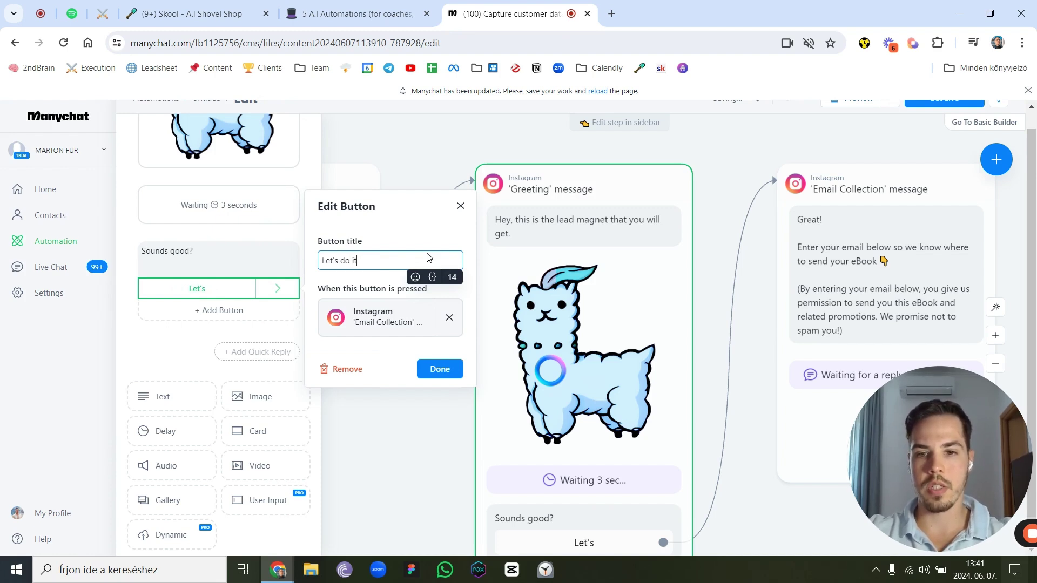
left_click(440, 369)
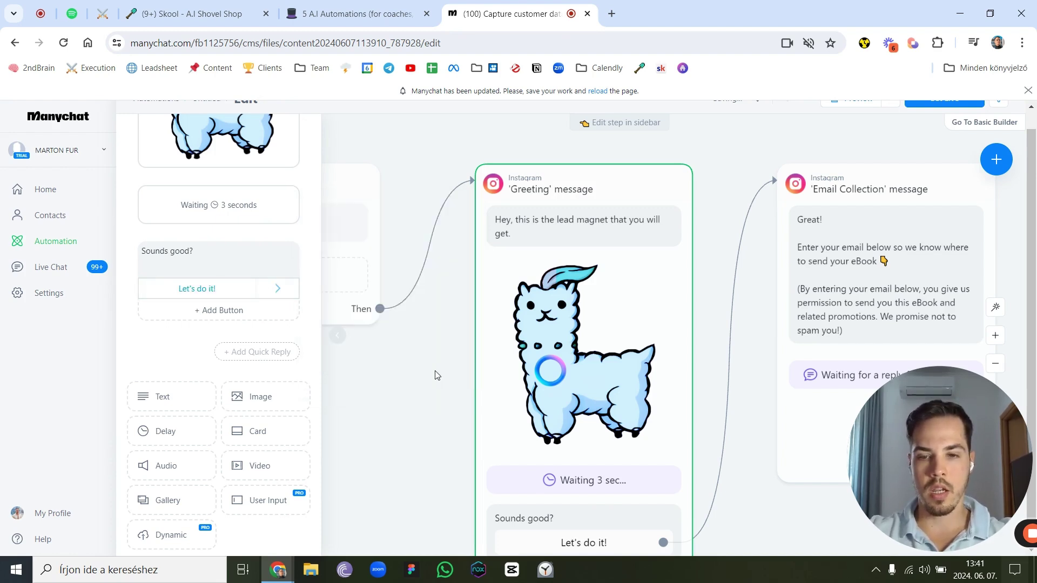
scroll(193, 454, "down", 1)
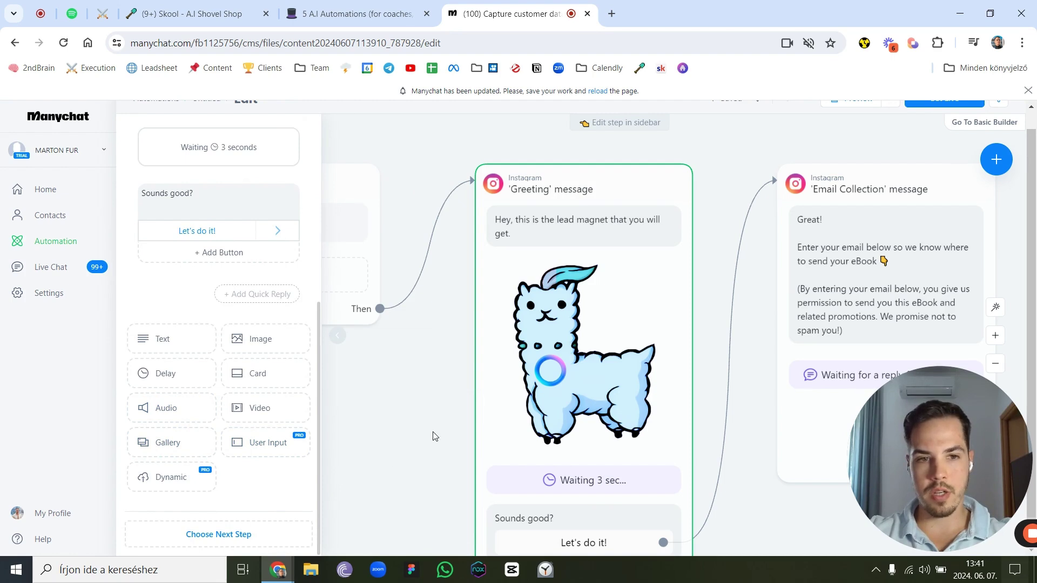
Replace the 'Email Collection' message's text with "Awesome! Drop me an email address where I can send the lead magnet!".
scroll(718, 301, "down", 2)
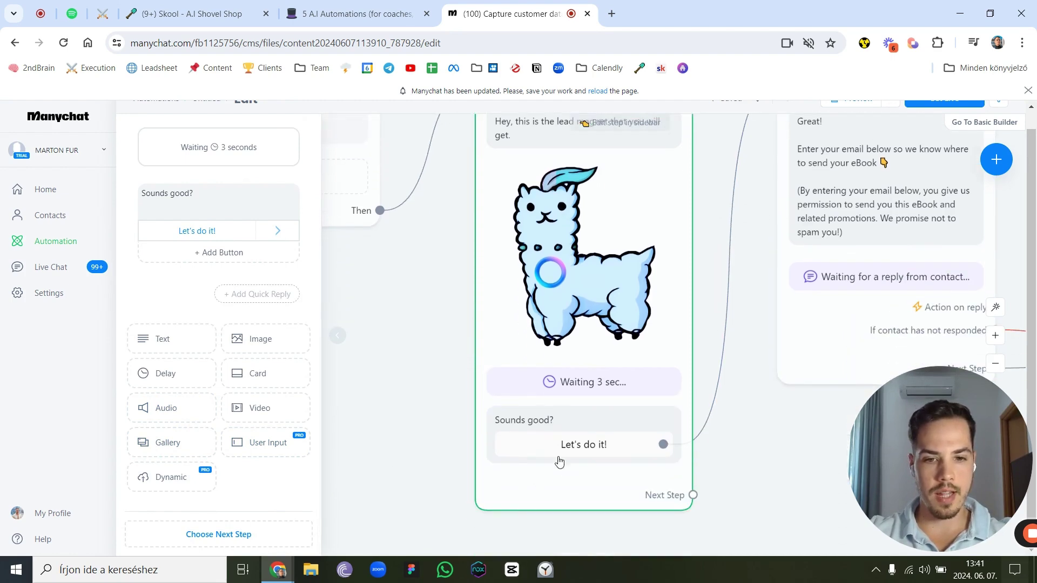
scroll(805, 419, "right", 4)
scroll(805, 419, "up", 2)
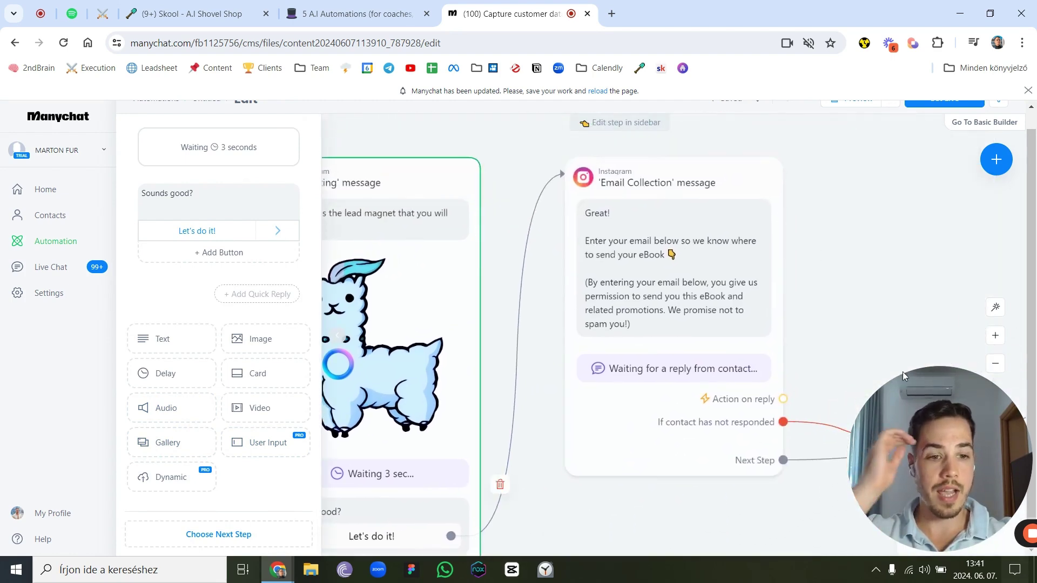
left_click(664, 243)
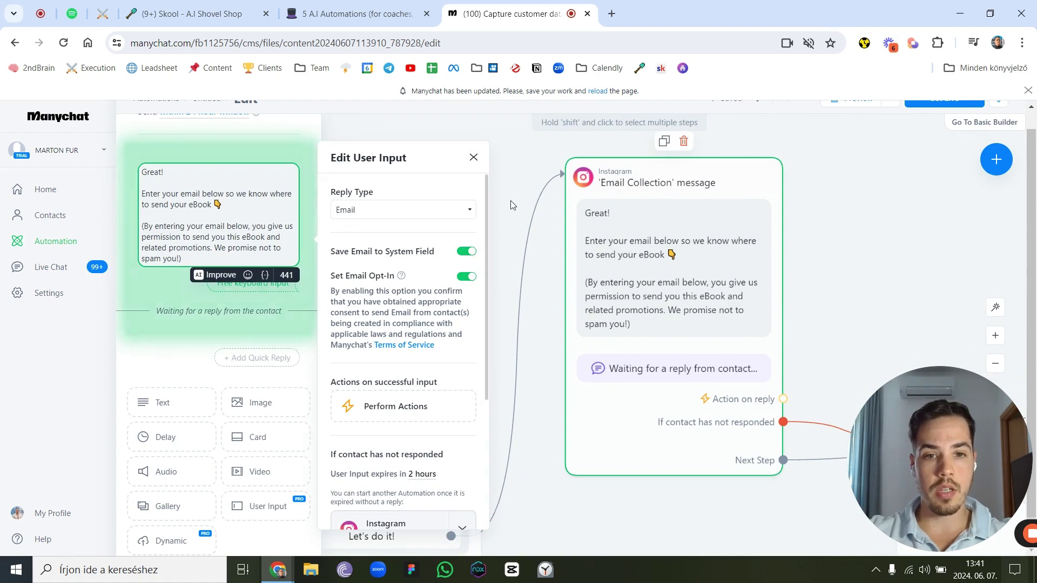
left_click(204, 263)
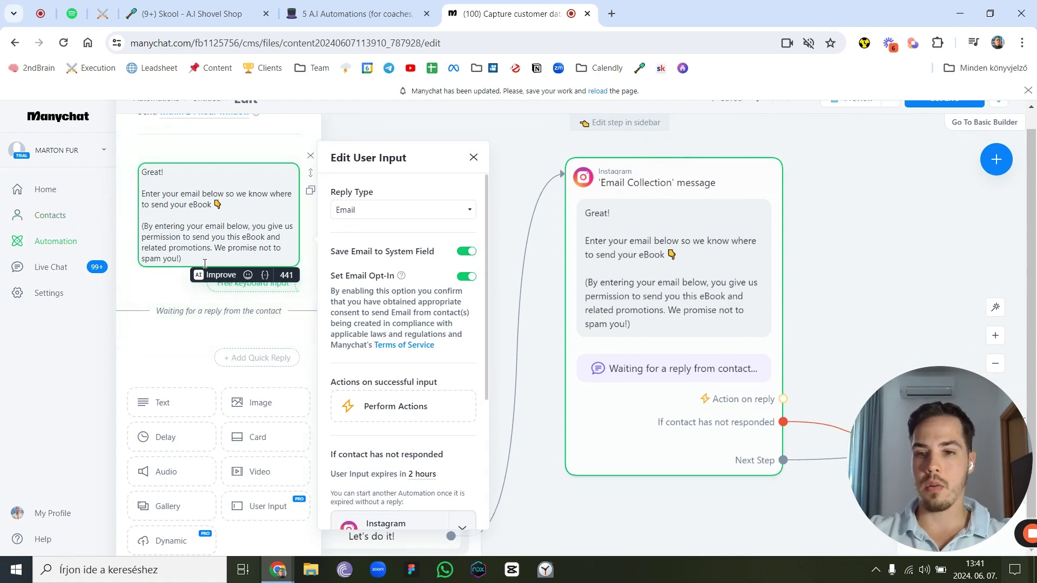
left_click_drag(205, 264, 98, 156)
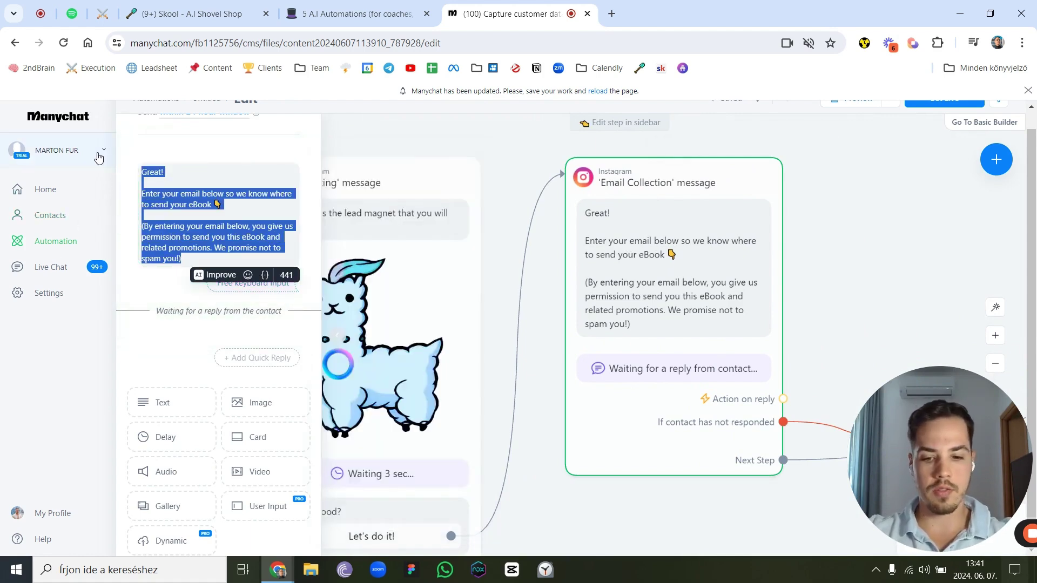
type("re")
type("Awes")
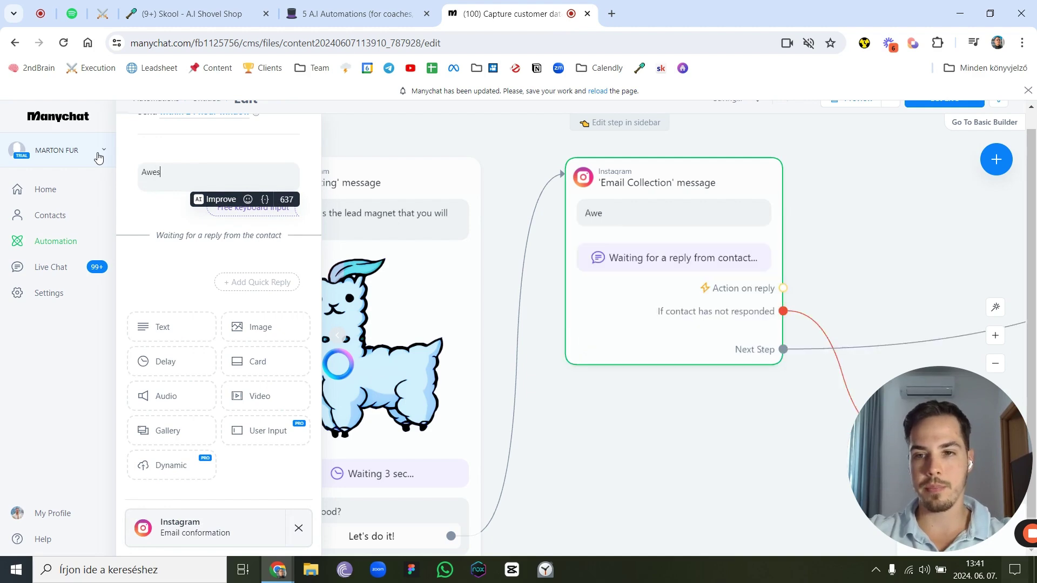
type("ome!")
type("ro")
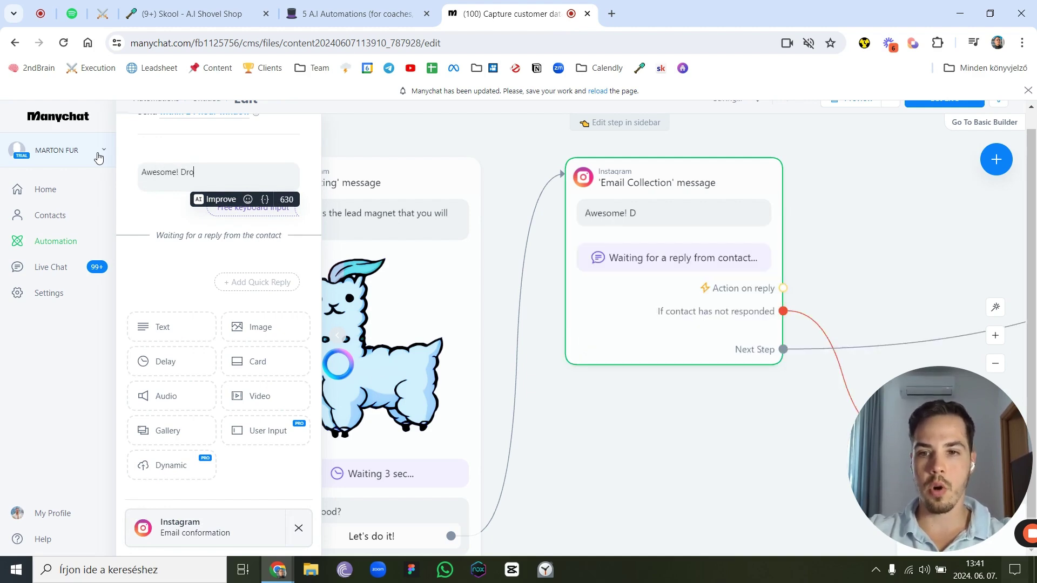
type("p me an emai")
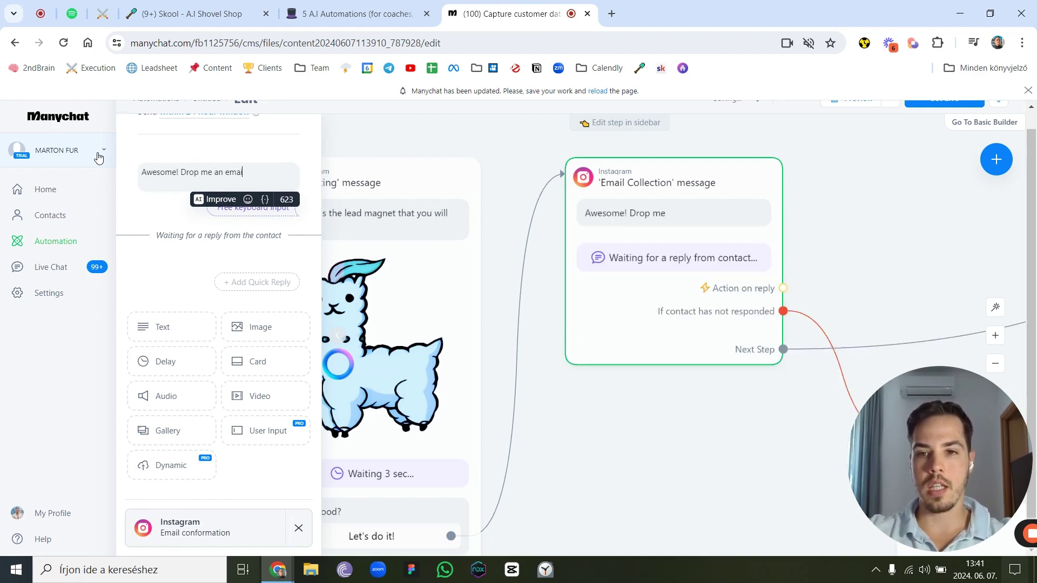
type("l address wher")
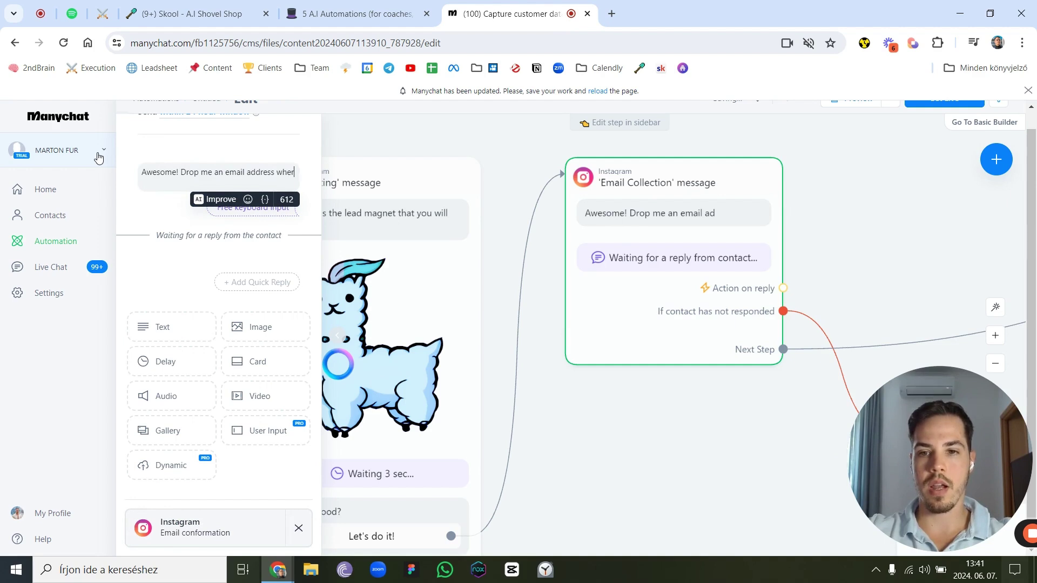
type("e I can send the lea")
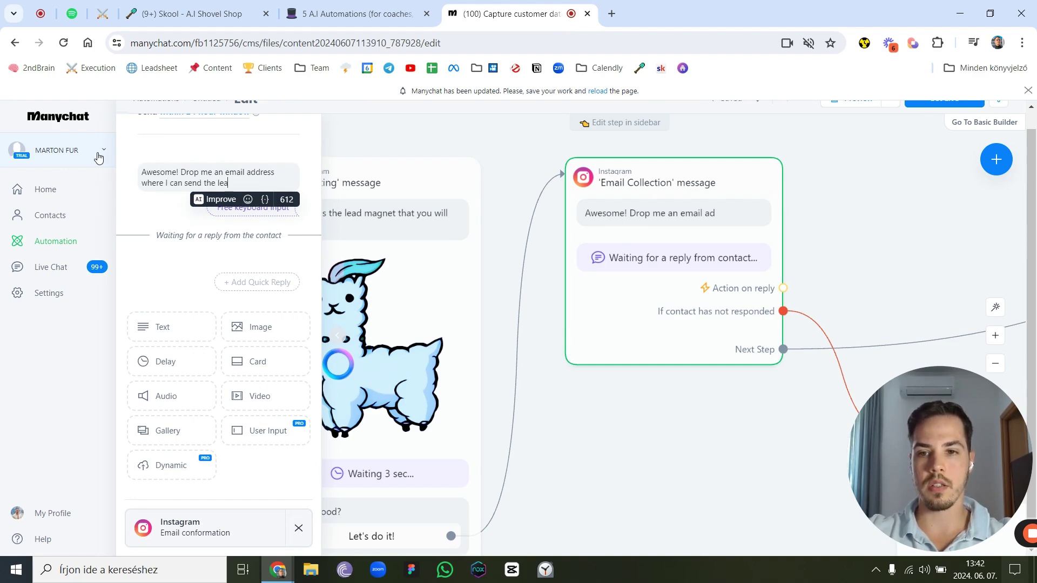
type("d magnet!")
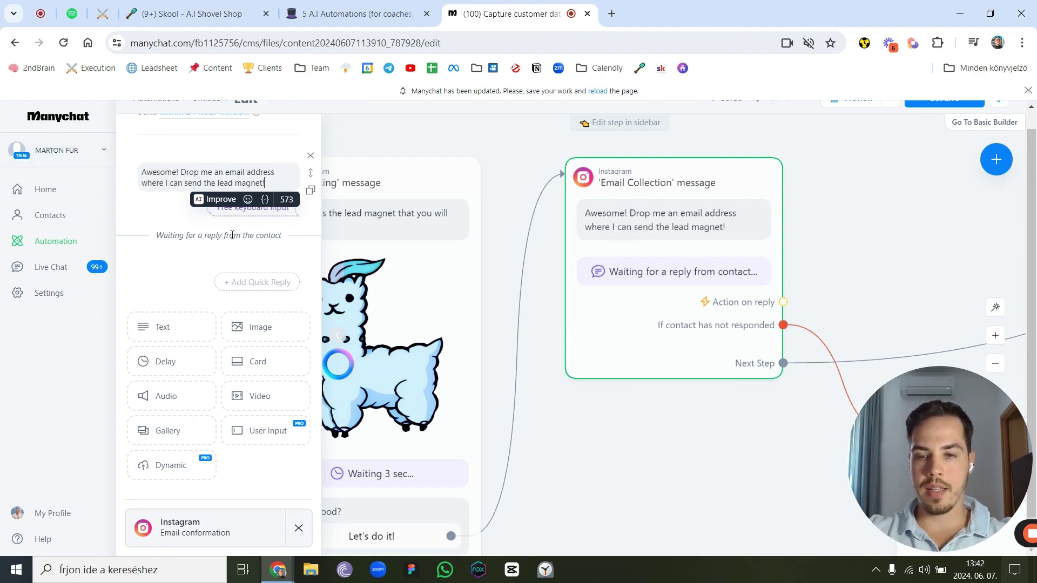
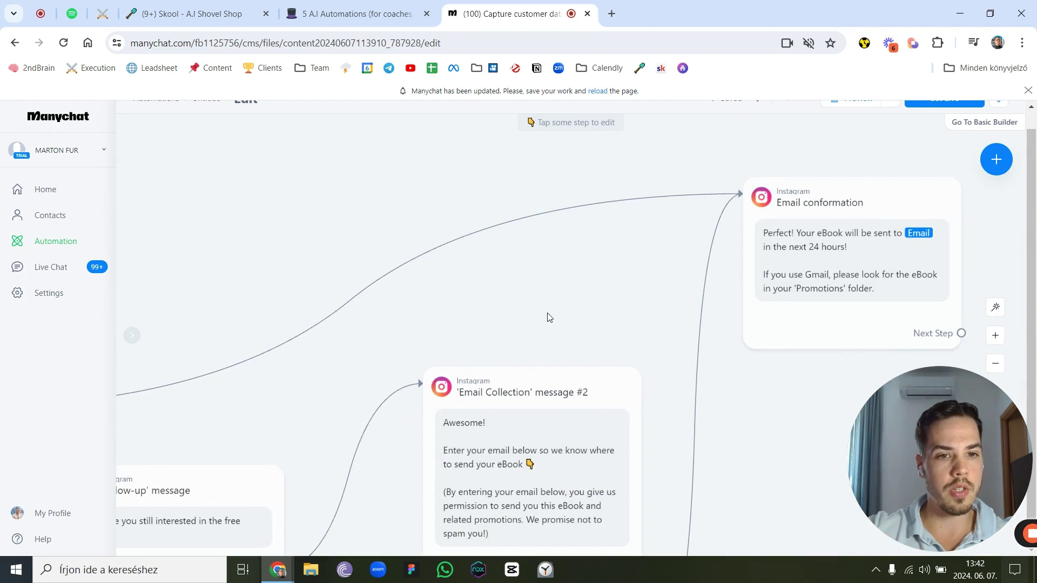
Open the user input settings of the 'Email Collection' message and choose Email as the reply type.
scroll(594, 308, "right", 3)
left_click(689, 296)
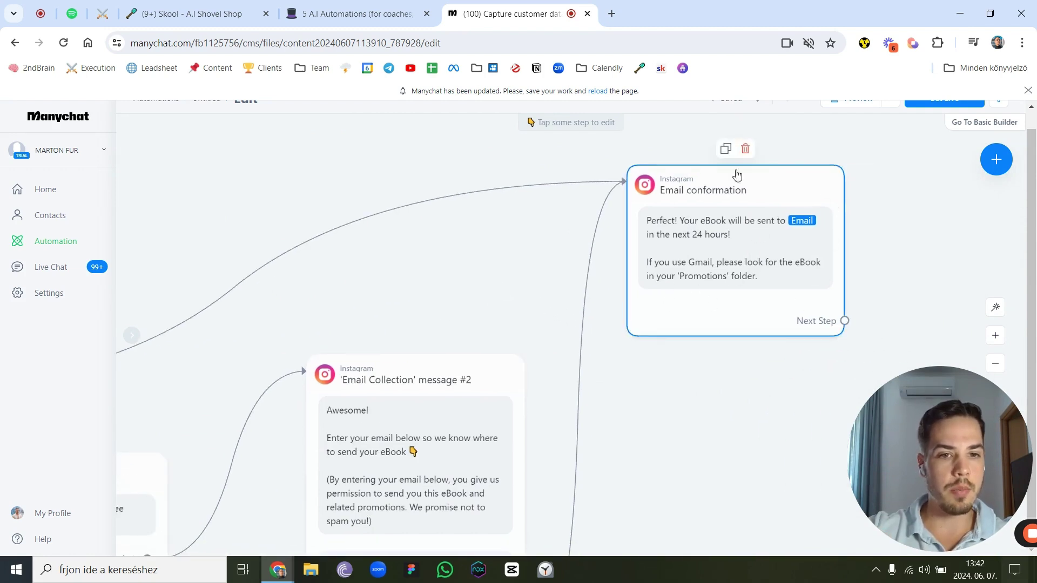
scroll(404, 309, "left", 10)
scroll(594, 227, "left", 5)
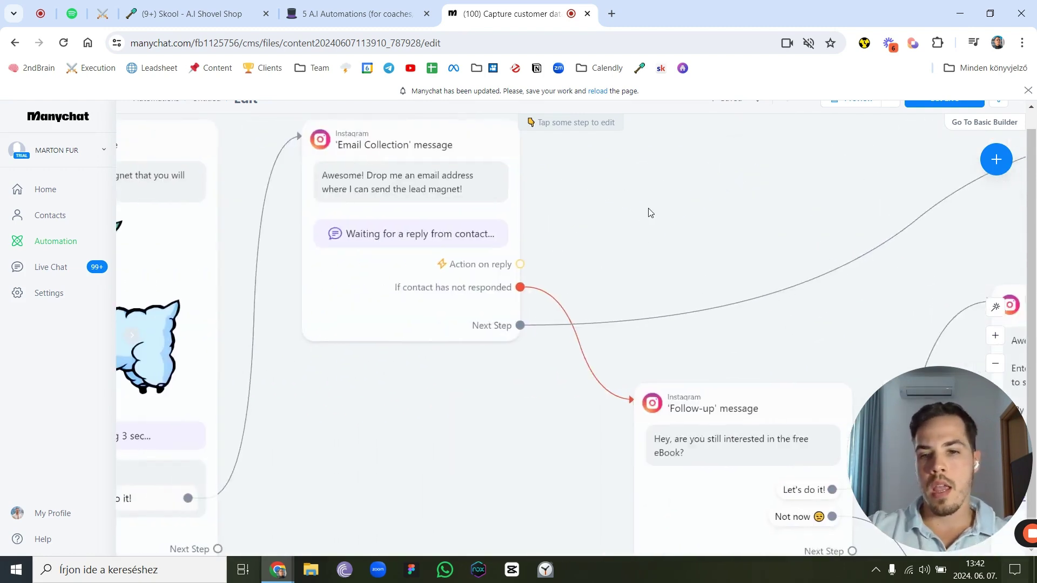
left_click(420, 297)
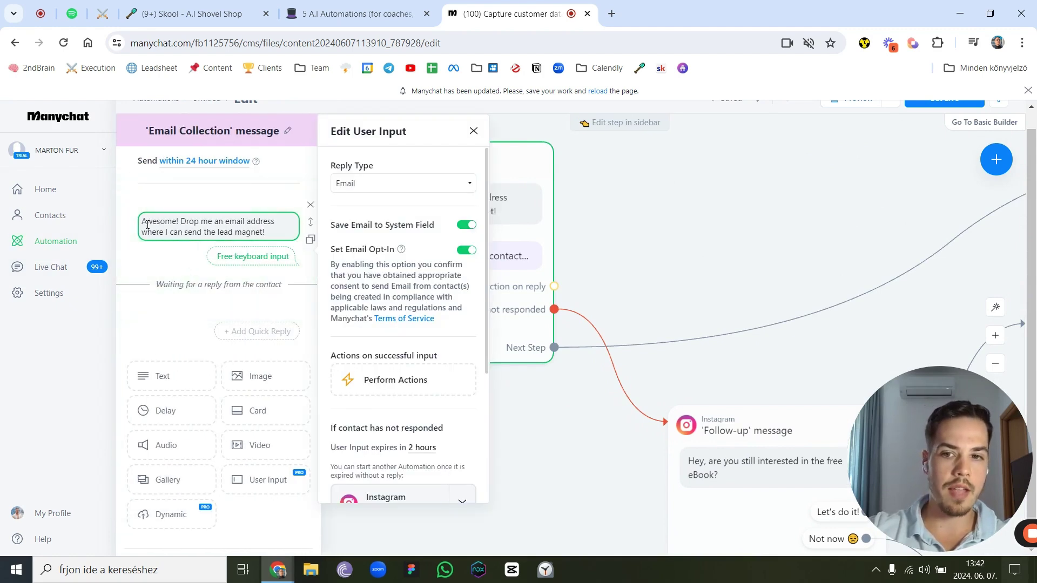
left_click_drag(148, 225, 157, 280)
left_click(151, 273)
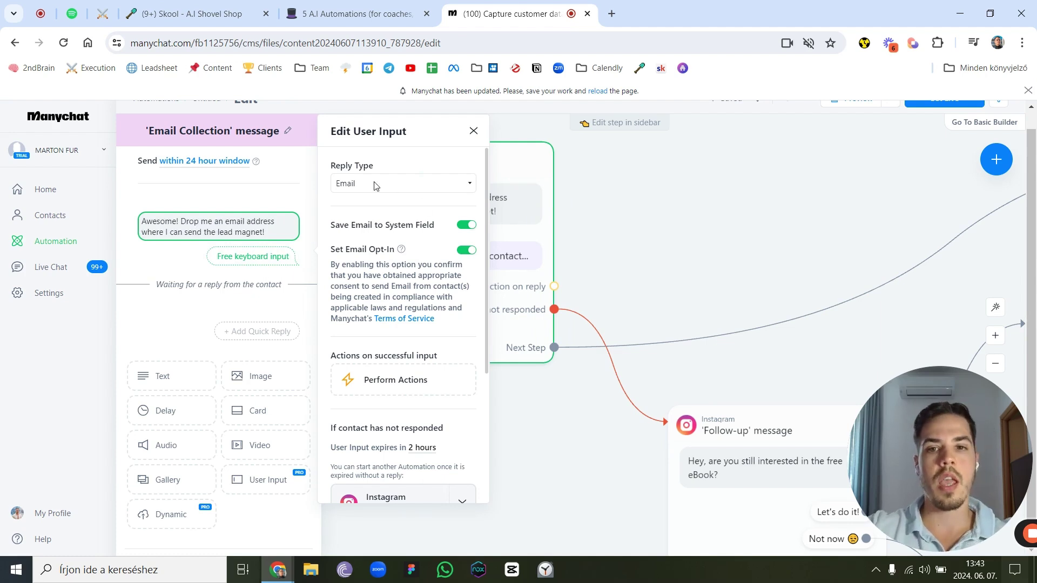
left_click(354, 182)
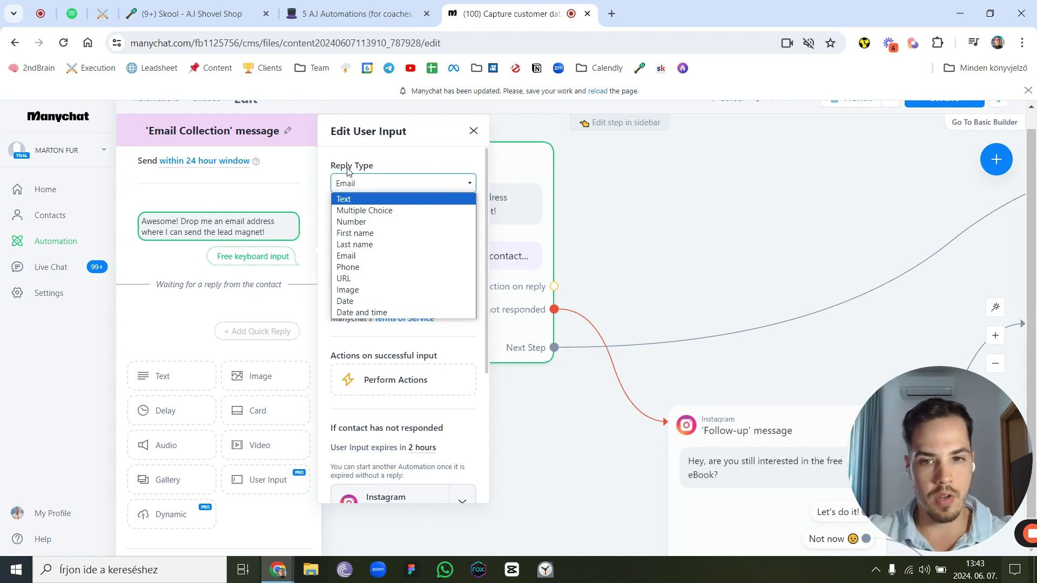
left_click(363, 256)
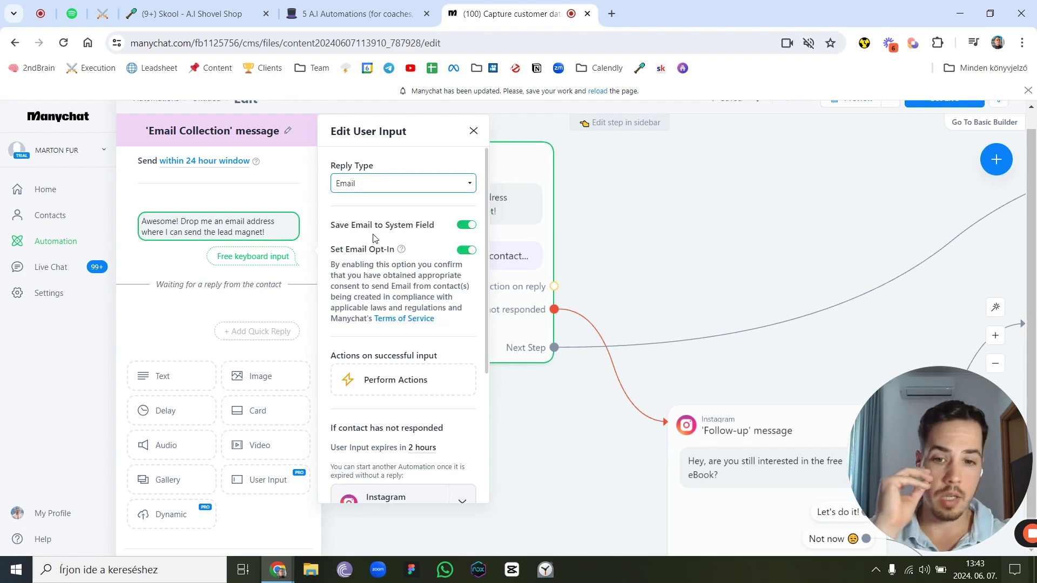
Replace the 'Email Collection' retry message with "Doesn't seem like a correct email address. Write it in the followin format:" and a sample e-mail address.
scroll(374, 238, "down", 2)
scroll(355, 255, "down", 2)
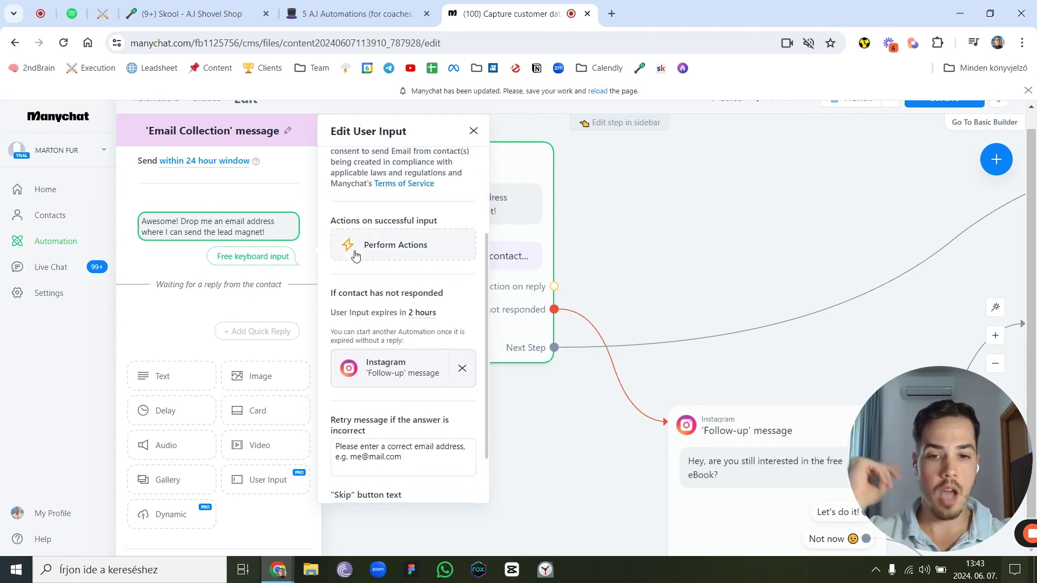
scroll(387, 326, "down", 2)
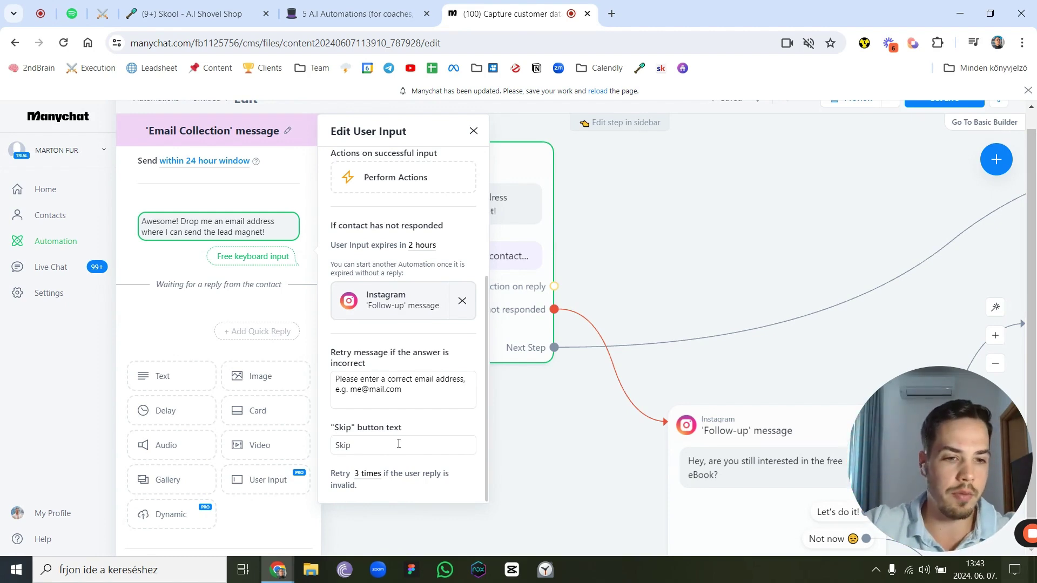
left_click_drag(421, 394, 315, 383)
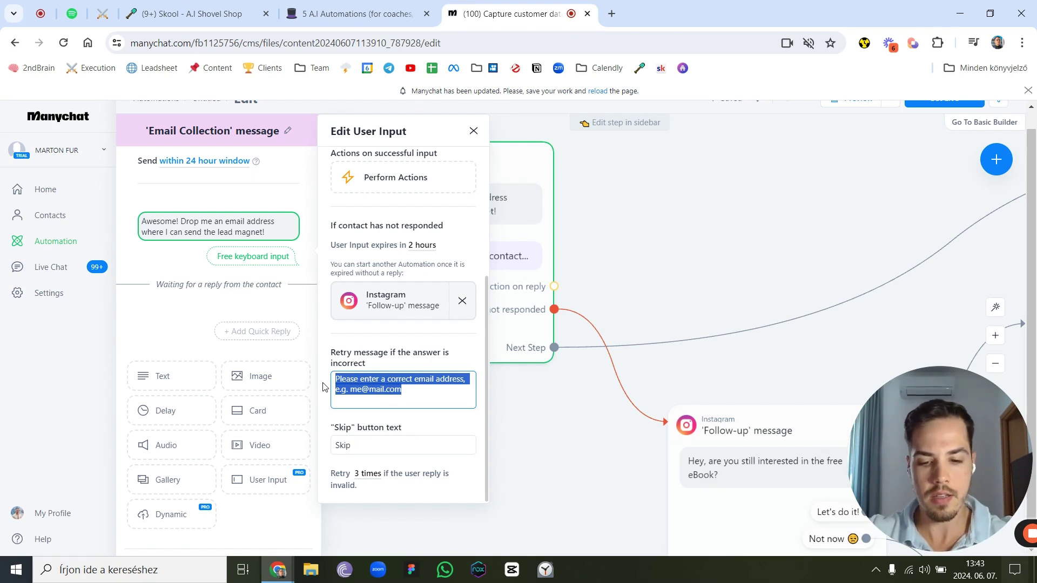
type("Doesn't seem like a correct")
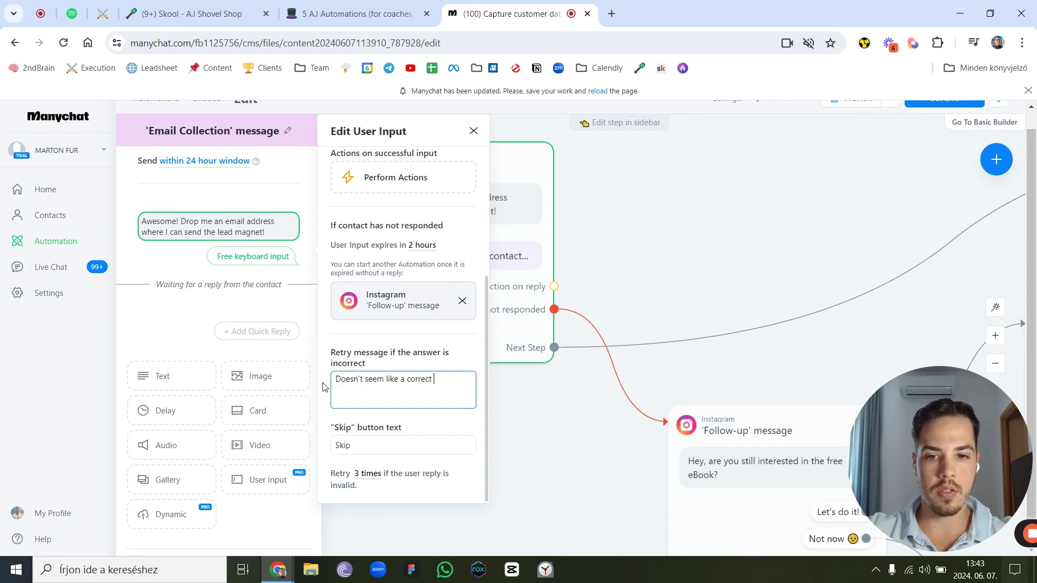
type("ress.")
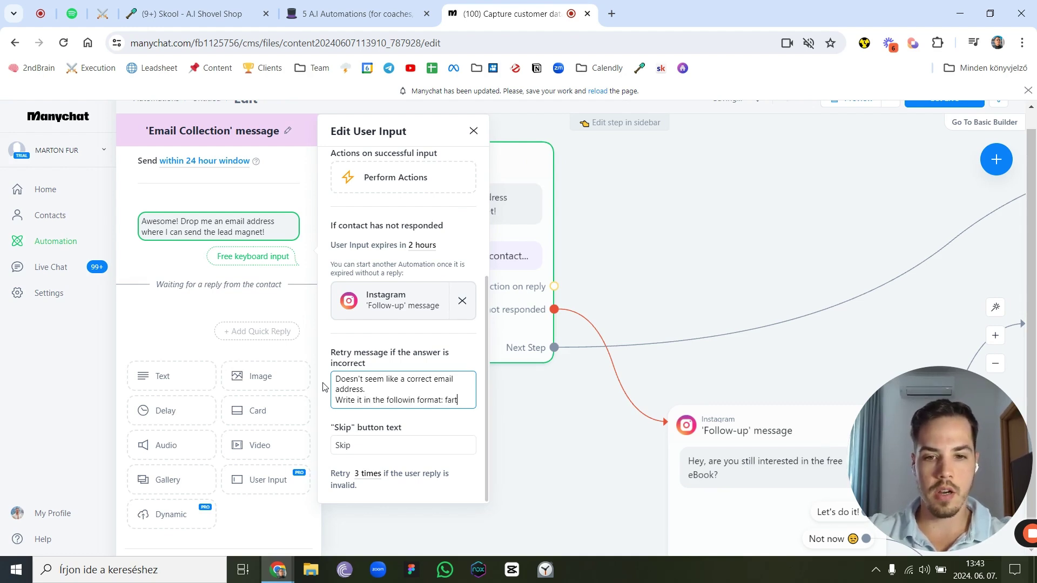
type("fartmail.com")
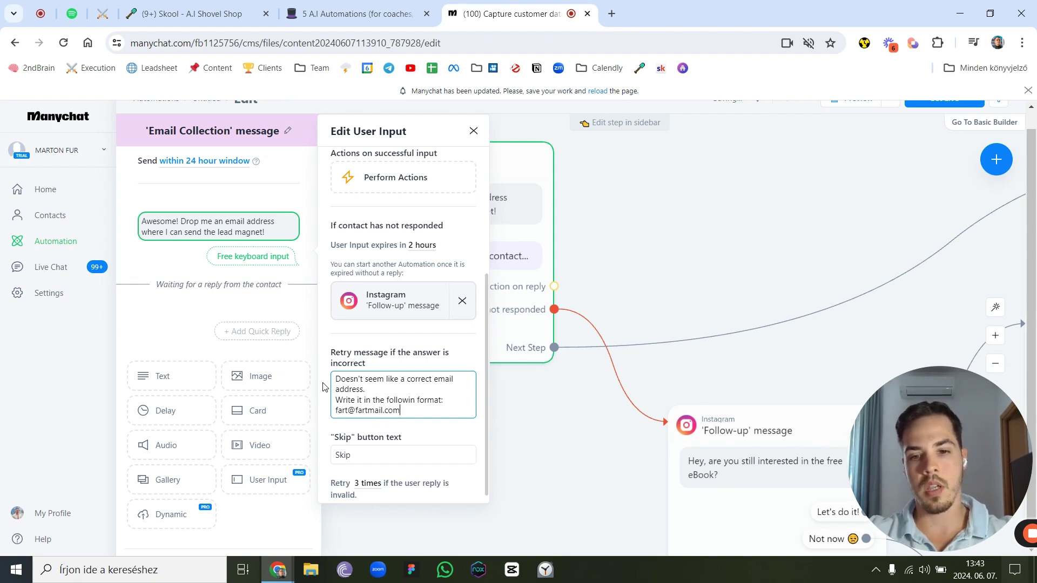
scroll(351, 410, "down", 1)
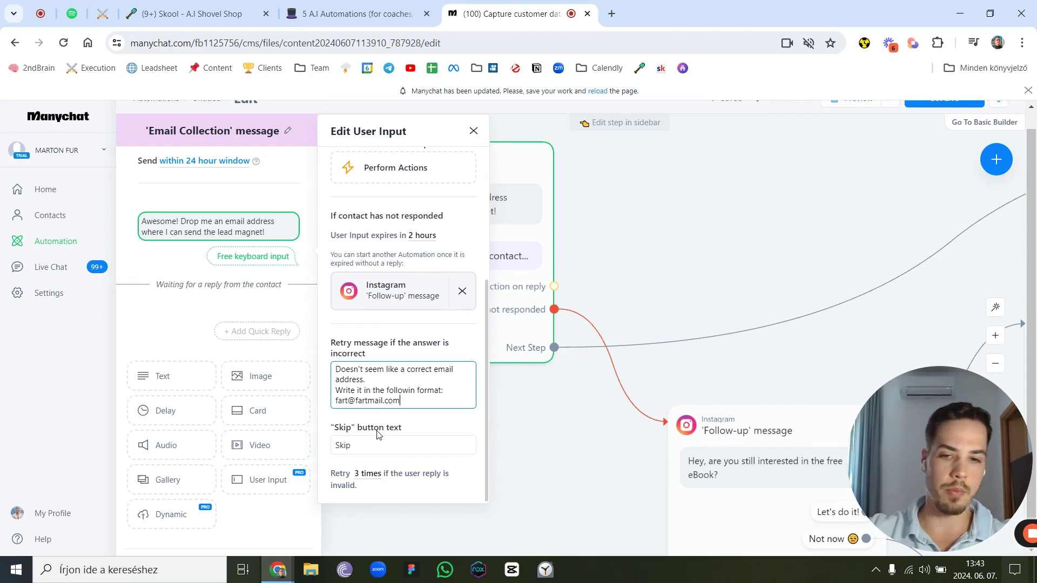
scroll(162, 459, "down", 2)
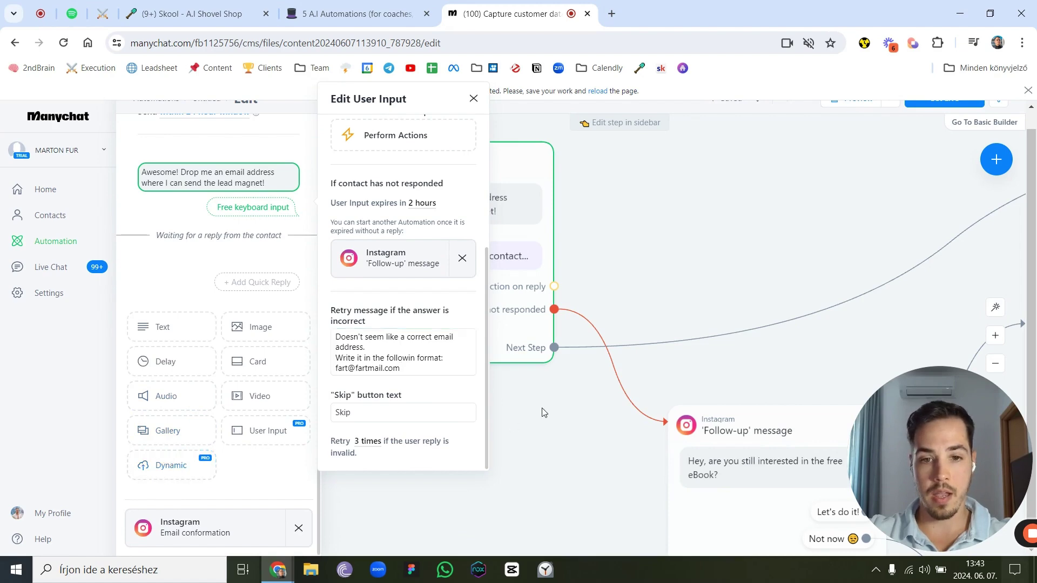
Add a new Instagram message as the next step after the 'Email conformation' message.
left_click(849, 204)
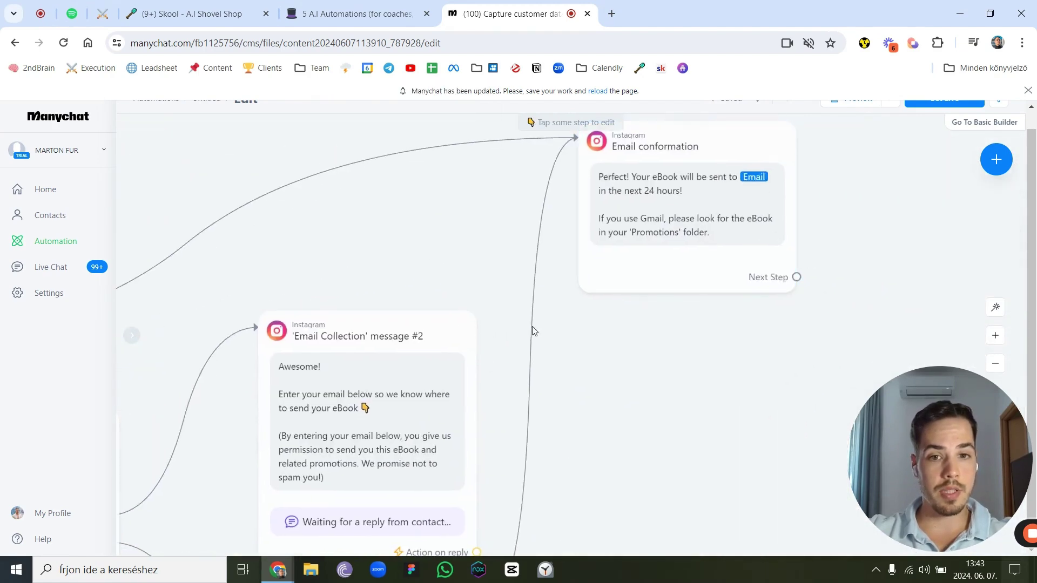
mouse_move(705, 169)
left_mouse_down()
mouse_move(620, 294)
mouse_move(702, 176)
mouse_move(713, 184)
left_mouse_up()
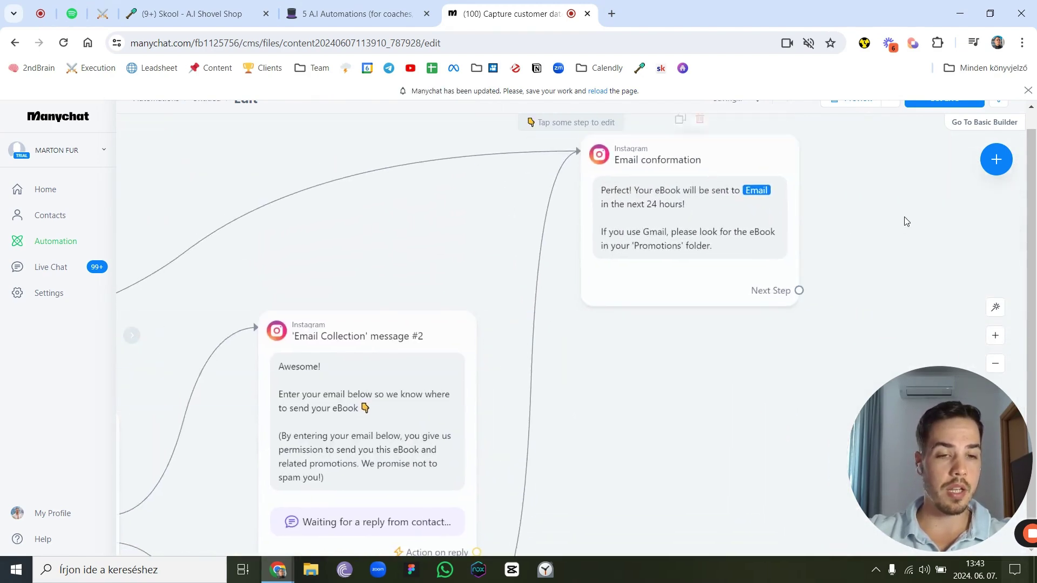
left_click_drag(902, 220, 881, 301)
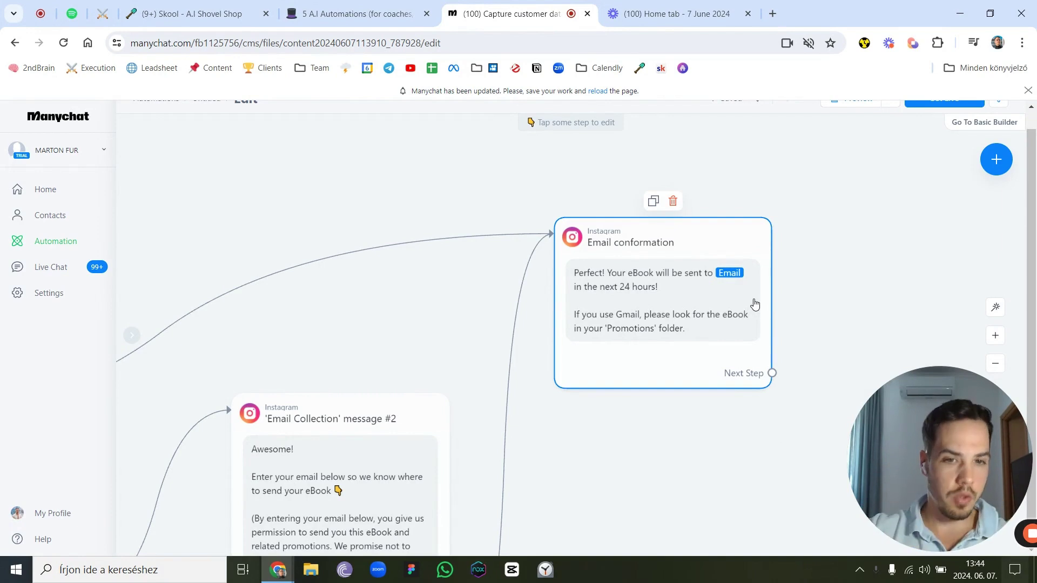
left_click_drag(859, 305, 702, 235)
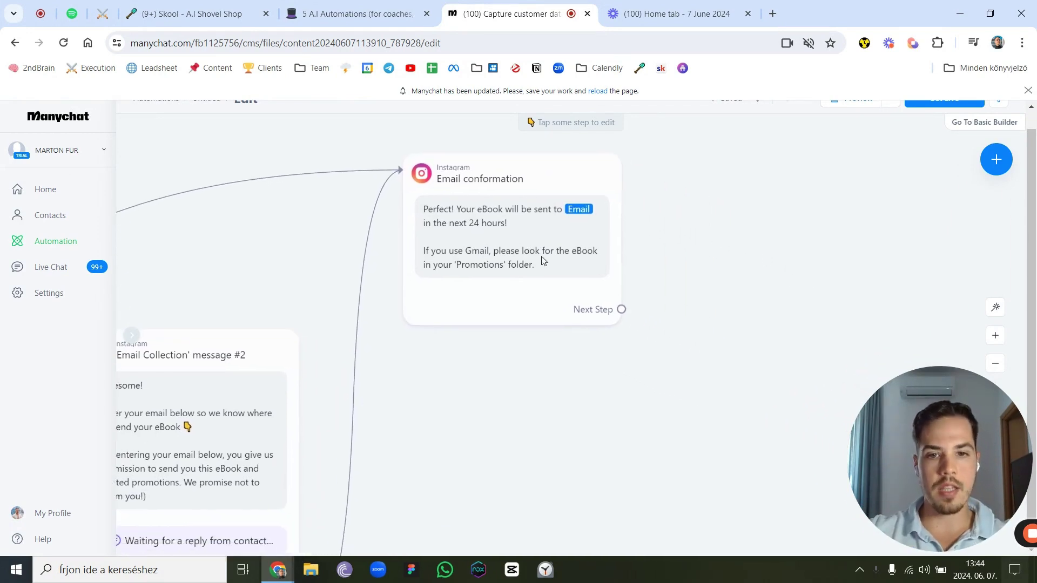
scroll(543, 261, "right", 3)
scroll(543, 260, "up", 2)
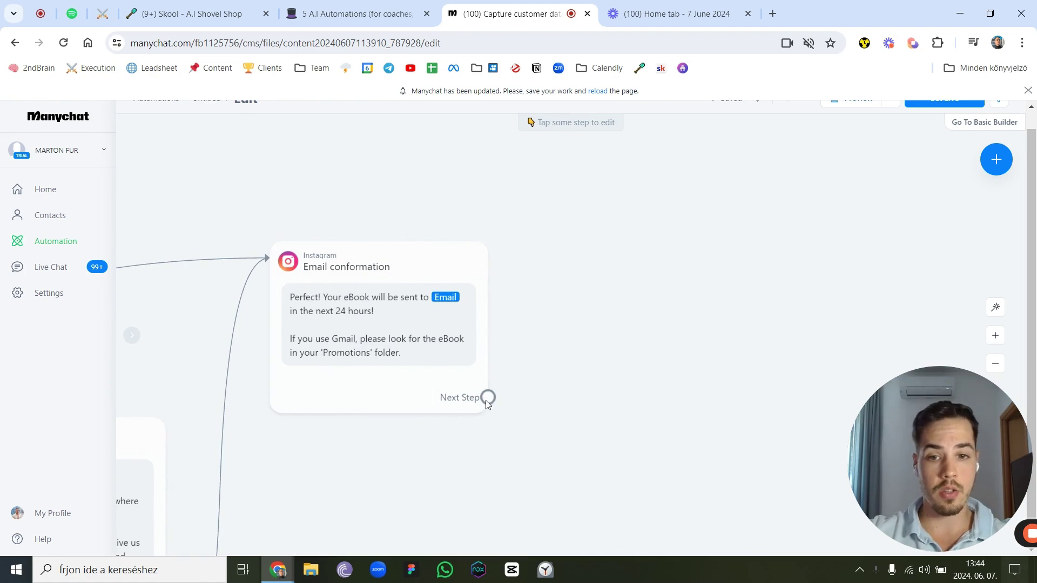
left_click_drag(487, 397, 639, 286)
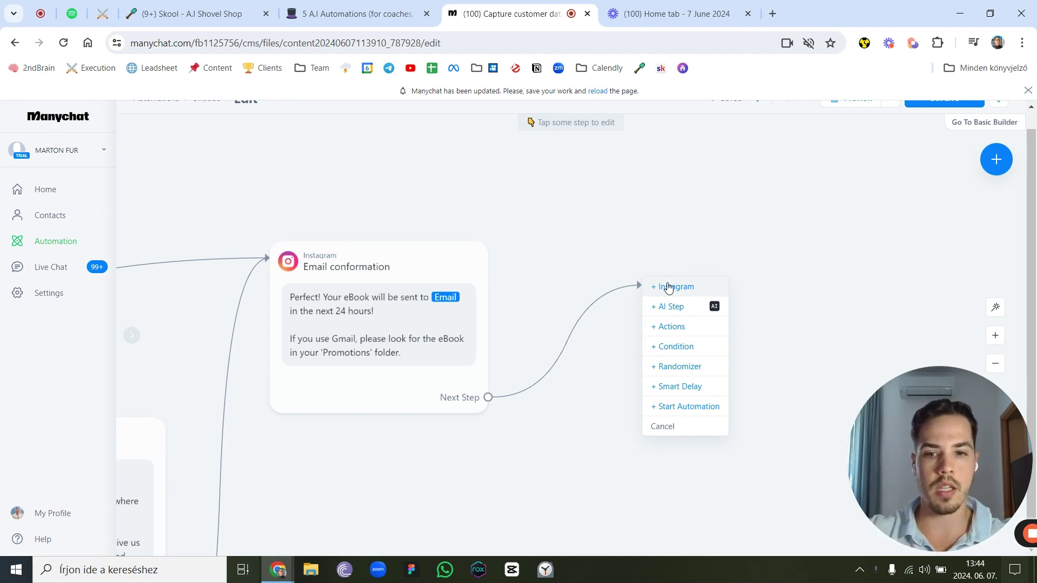
left_click(669, 288)
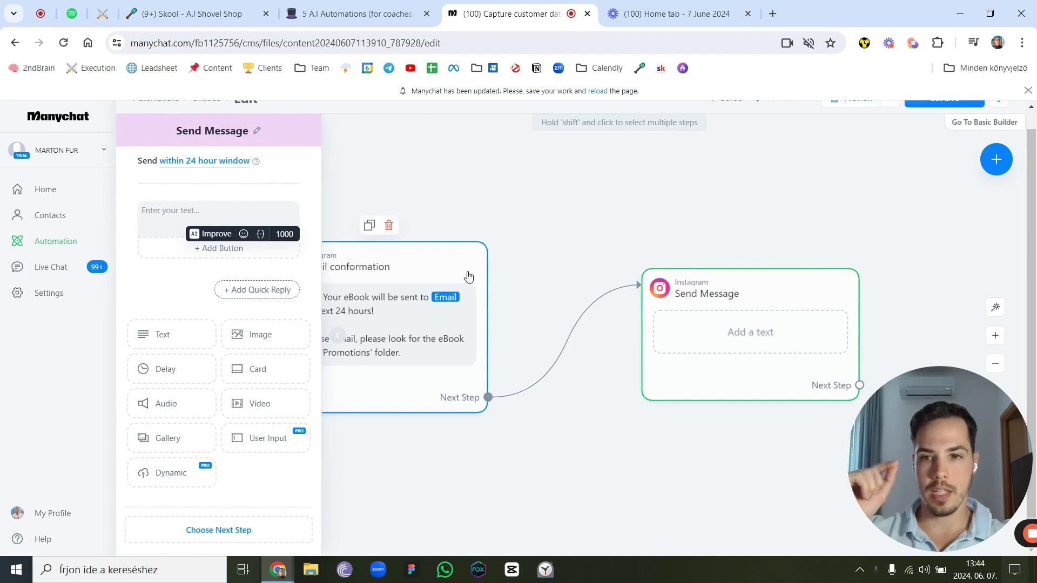
Write "By the way, I will just send you the lead magnet here on IG as well, just in case!" as the new message's text.
left_click(181, 210)
type("By")
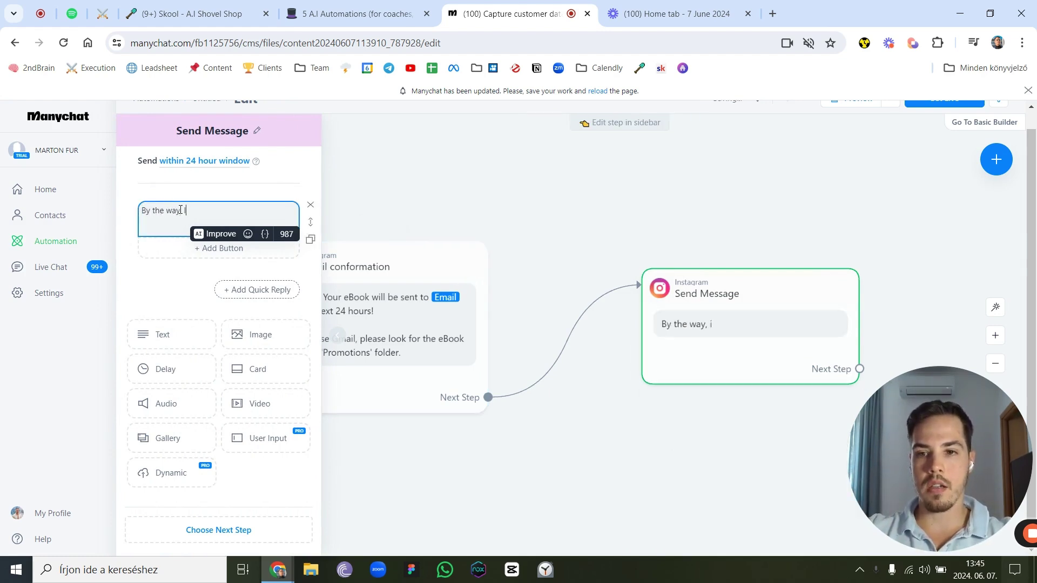
type(" the way, I will just send you the lea")
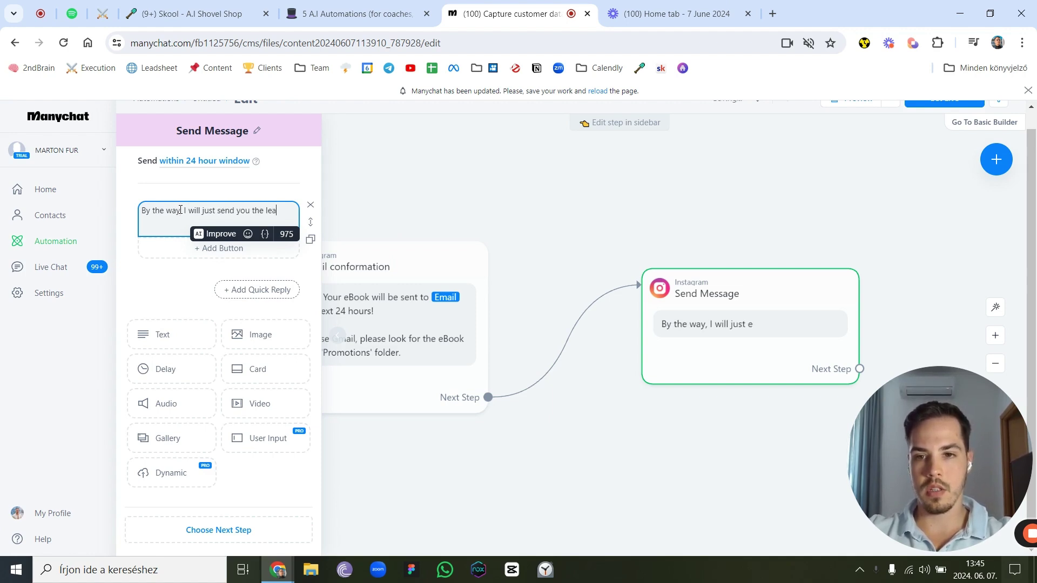
type("d magnet here on IG a")
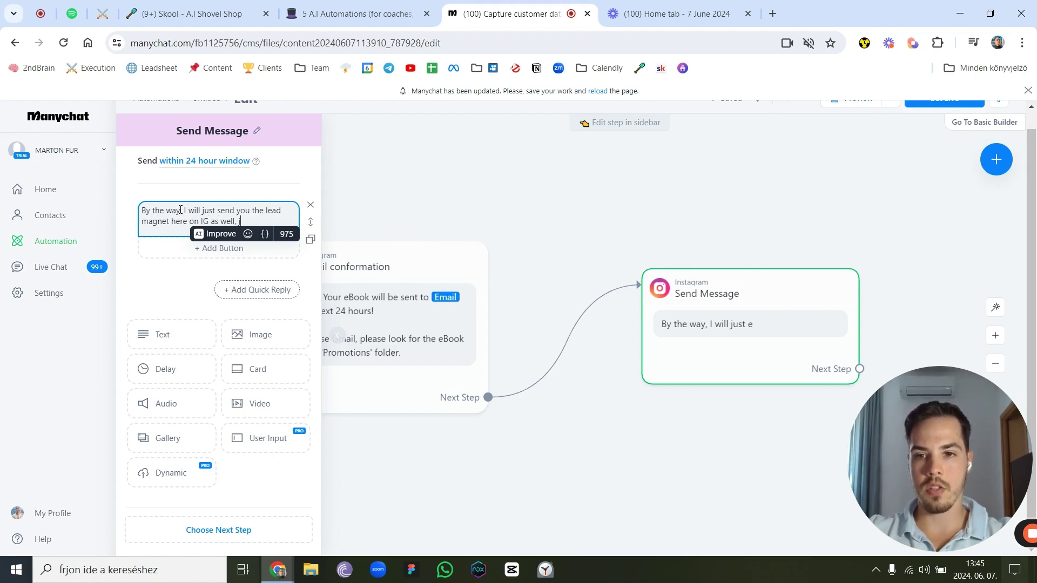
type("s w")
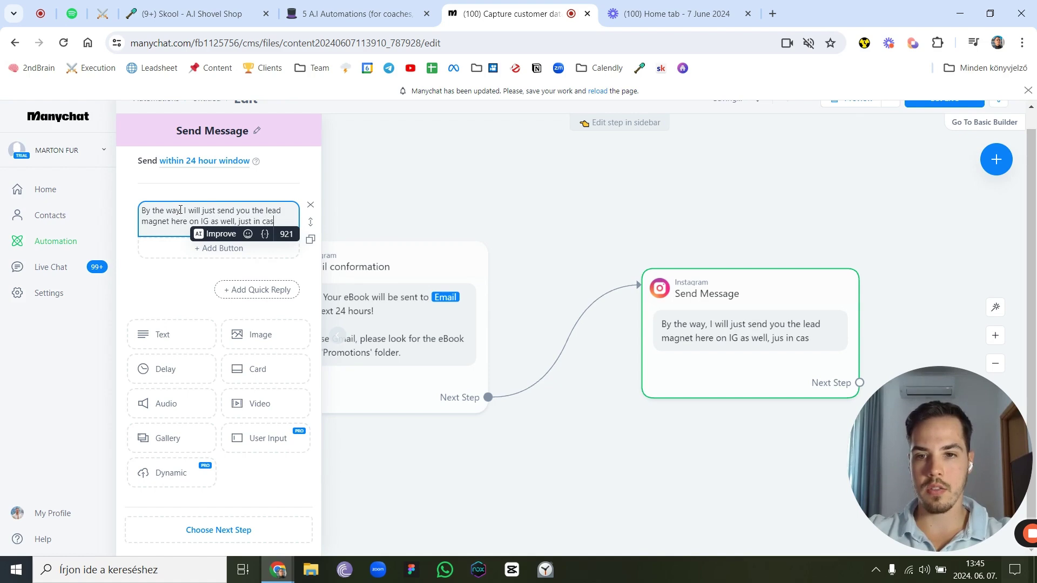
type("e!")
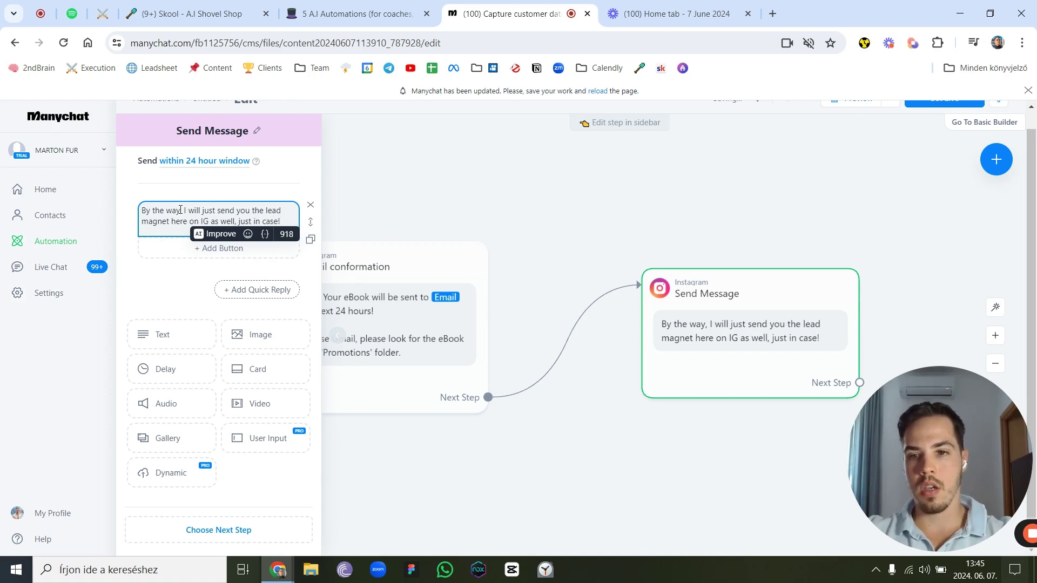
Add a button titled "Click here to get it" to the new message.
left_click(189, 248)
type("Cli")
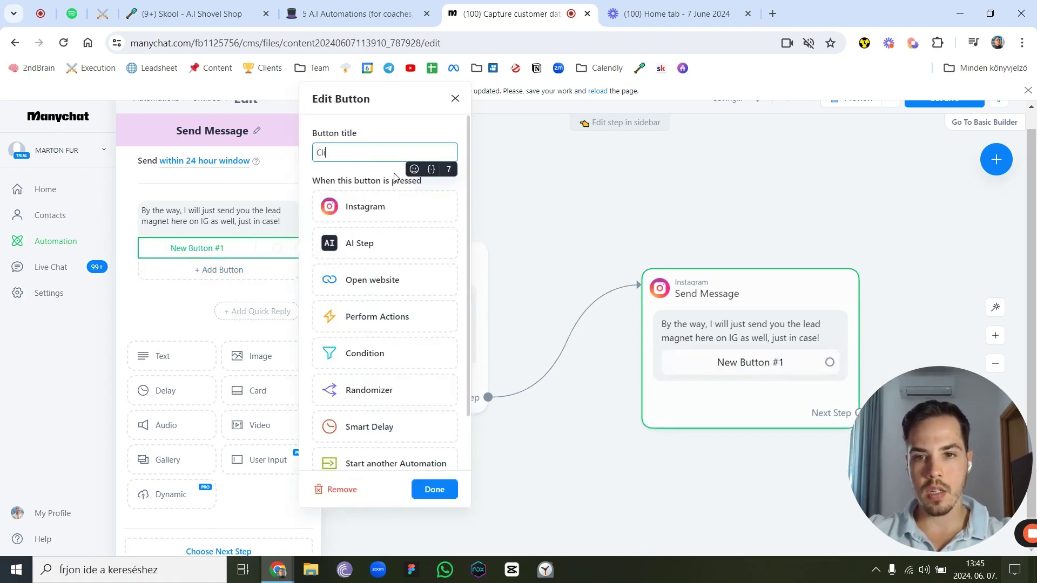
type("ck here to")
key("BackSpace")
type("to")
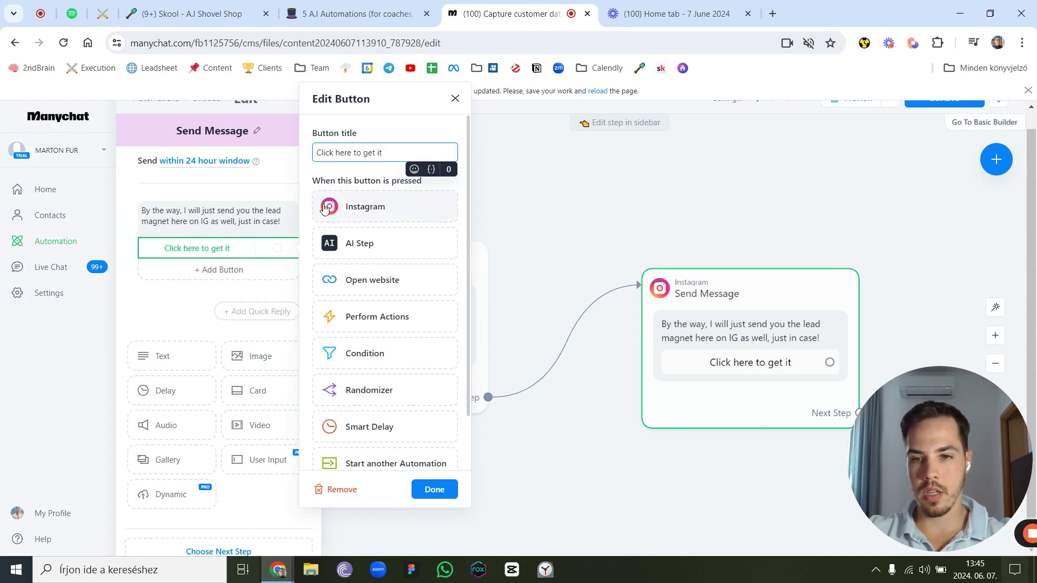
Make the "Click here to get it" button open a website, using the URL copied from the open "5 A.I Automations" Notion page.
left_click(360, 284)
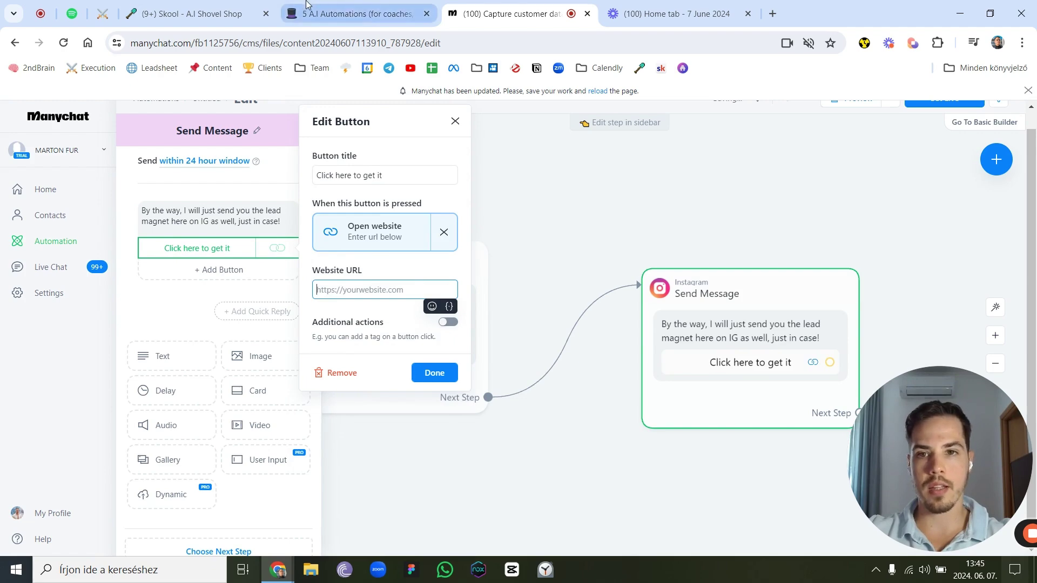
left_click(352, 12)
left_click(315, 43)
key("ctrl+c")
left_click(588, 4)
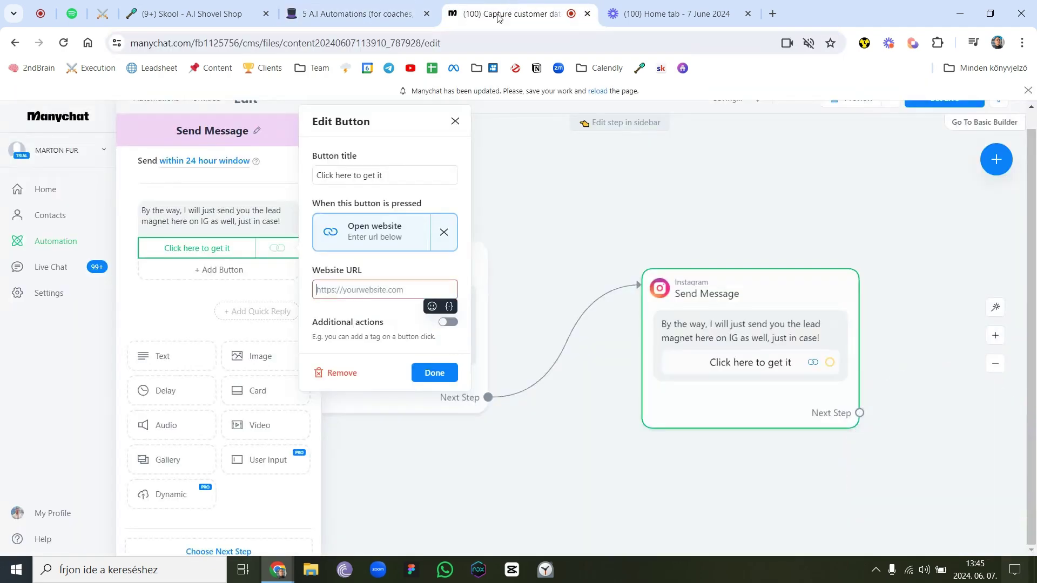
left_click(348, 296)
key("ctrl+v")
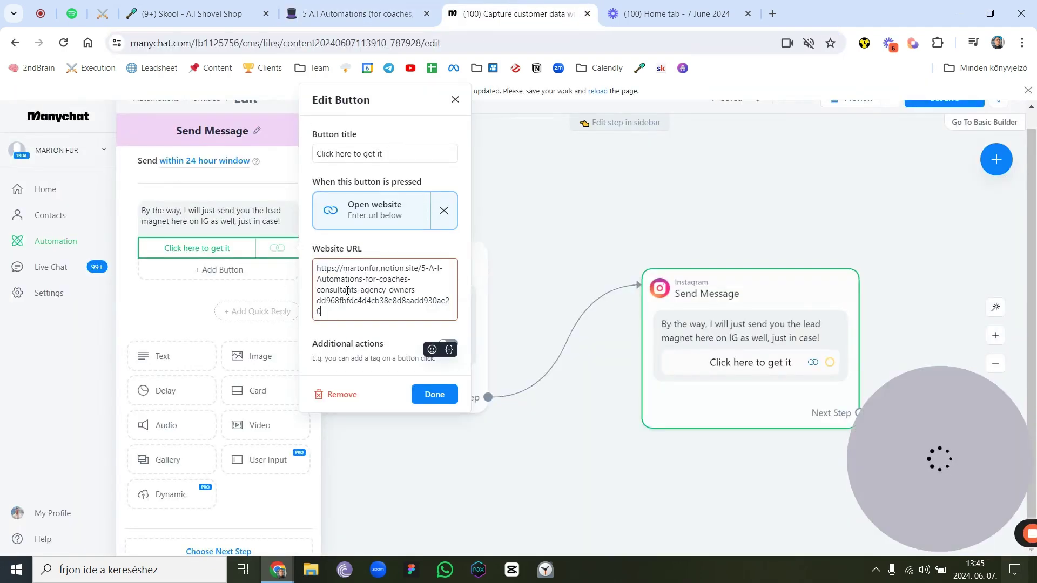
left_click(435, 395)
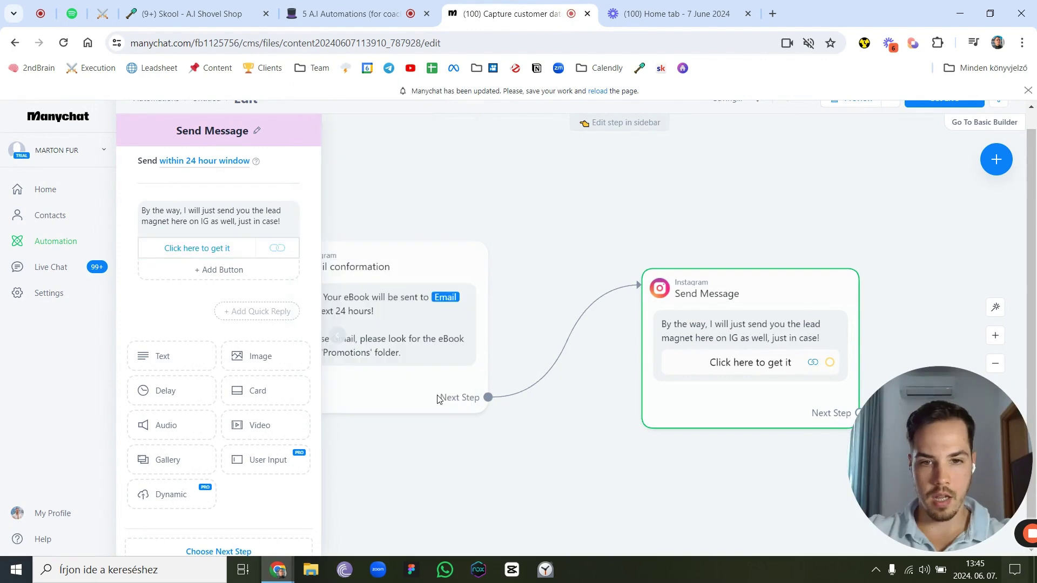
Review the flow from the trigger through the 'Greeting' and 'Email Collection' messages, including their replies and connections.
scroll(565, 507, "down", 5)
left_click_drag(545, 508, 641, 250)
scroll(520, 311, "up", 5)
scroll(528, 303, "up", 3)
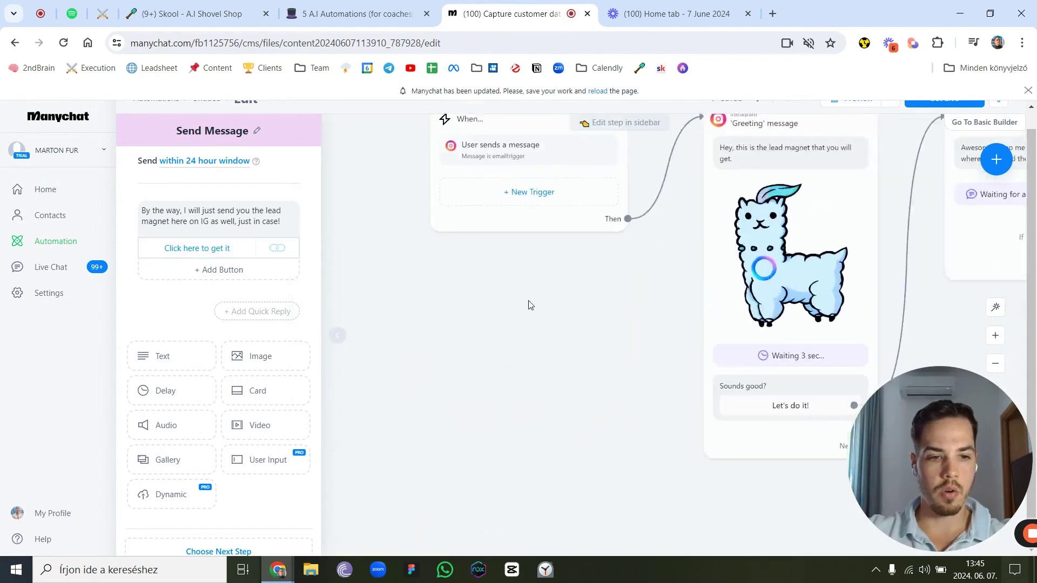
left_click_drag(556, 380, 541, 466)
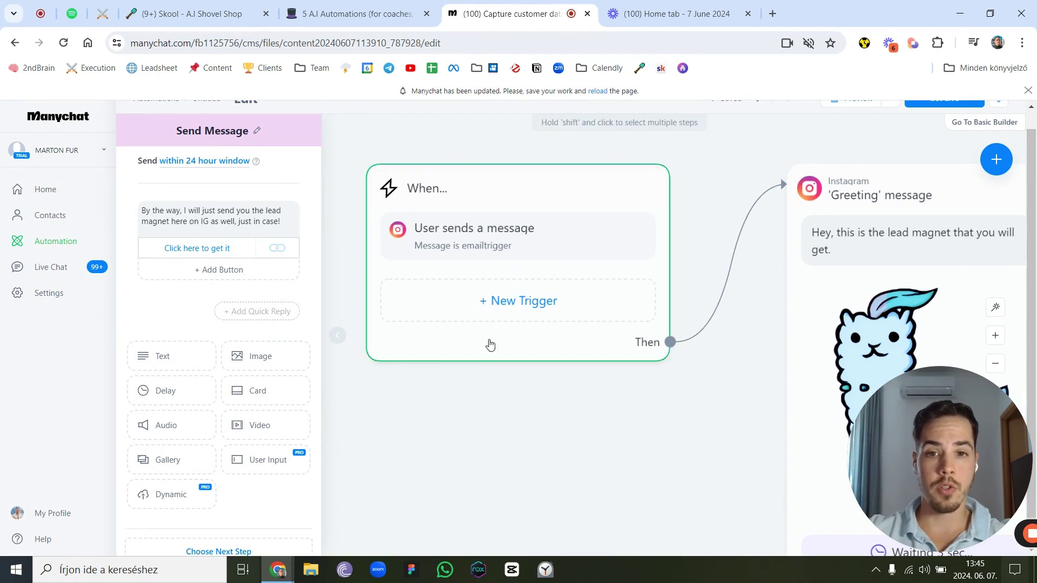
scroll(458, 253, "down", 1)
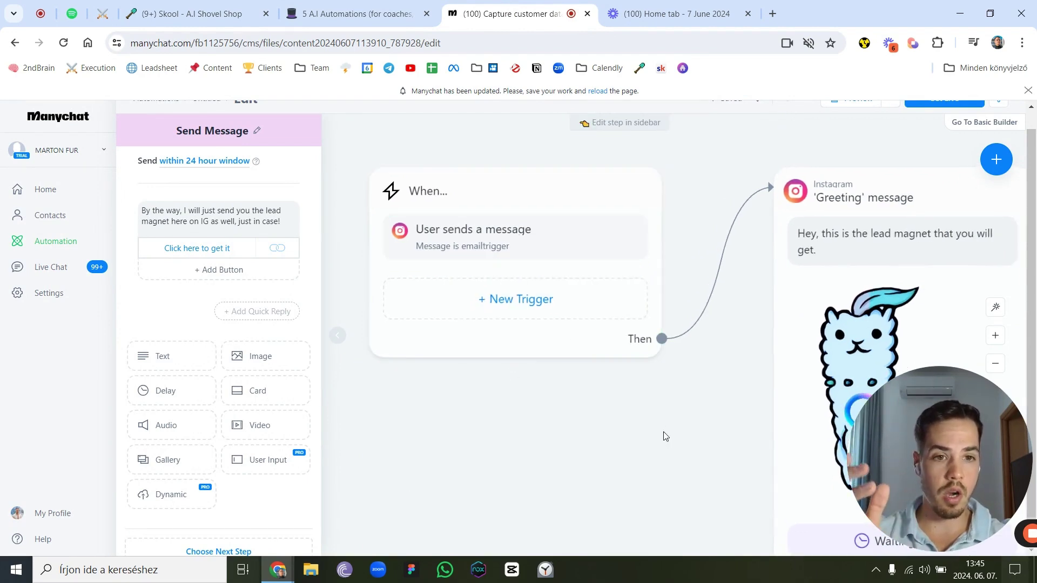
scroll(662, 436, "right", 5)
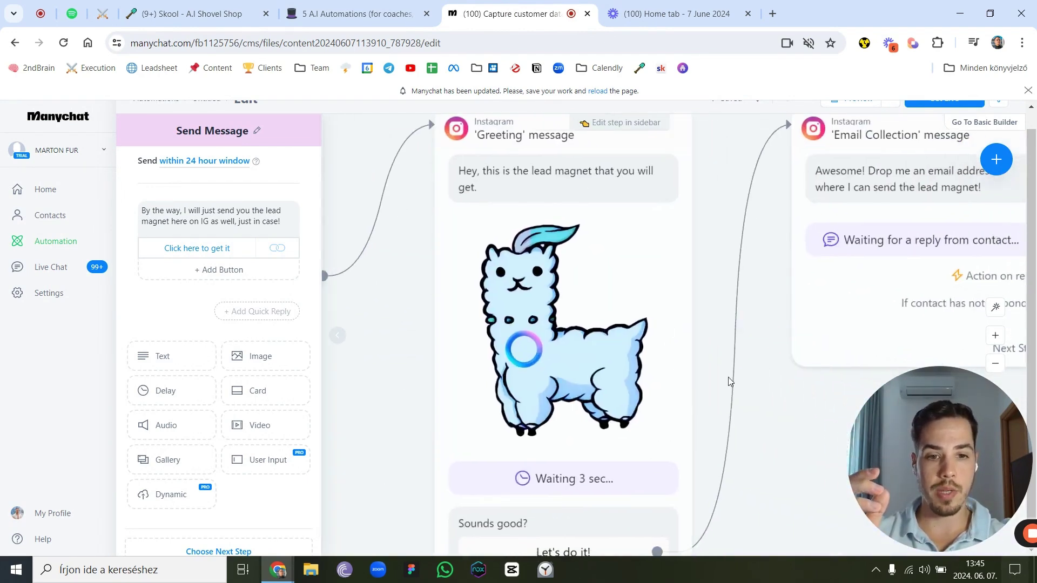
scroll(737, 367, "down", 3)
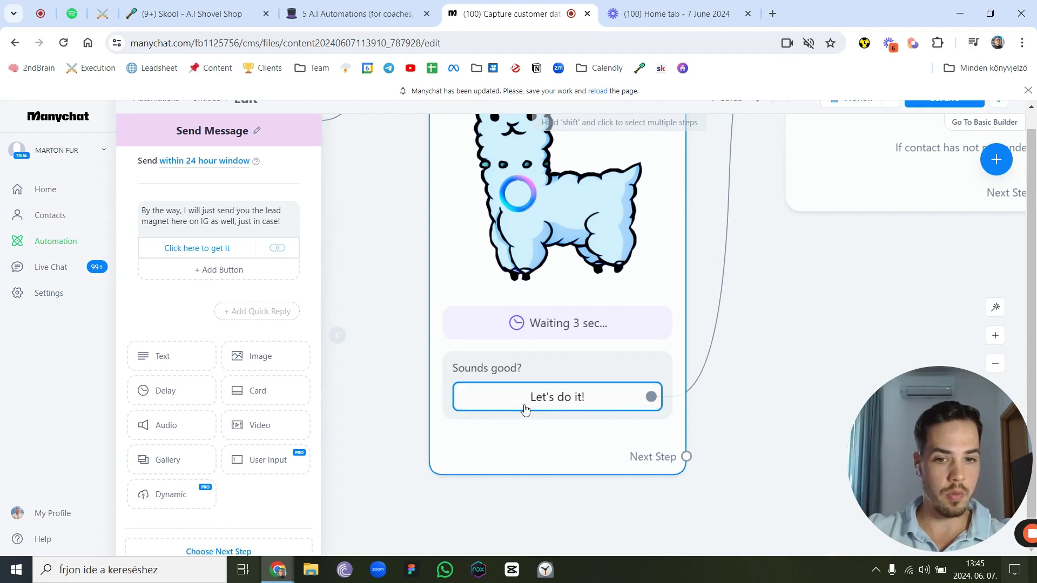
left_click_drag(795, 348, 523, 538)
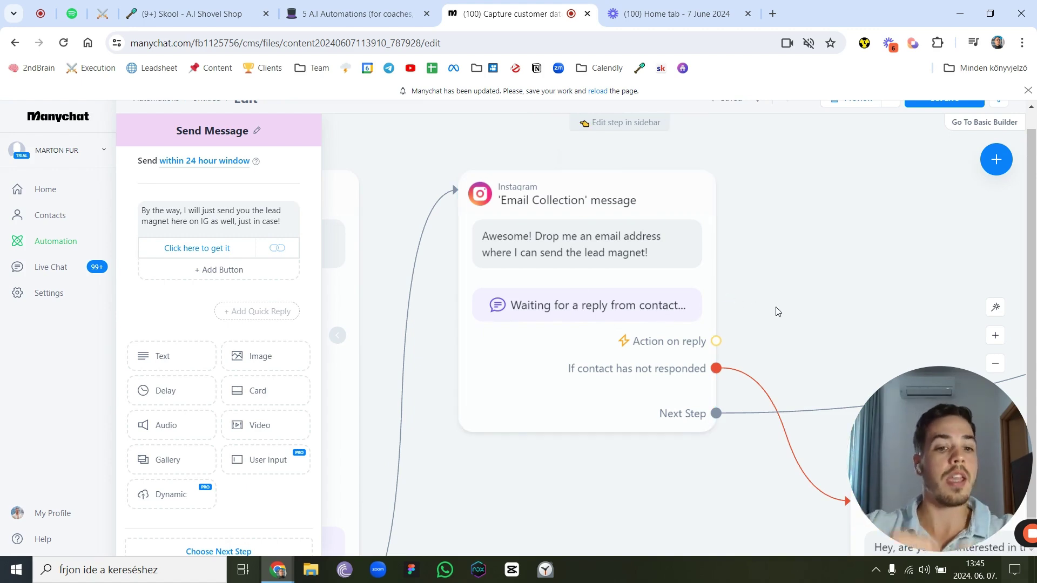
scroll(777, 311, "right", 10)
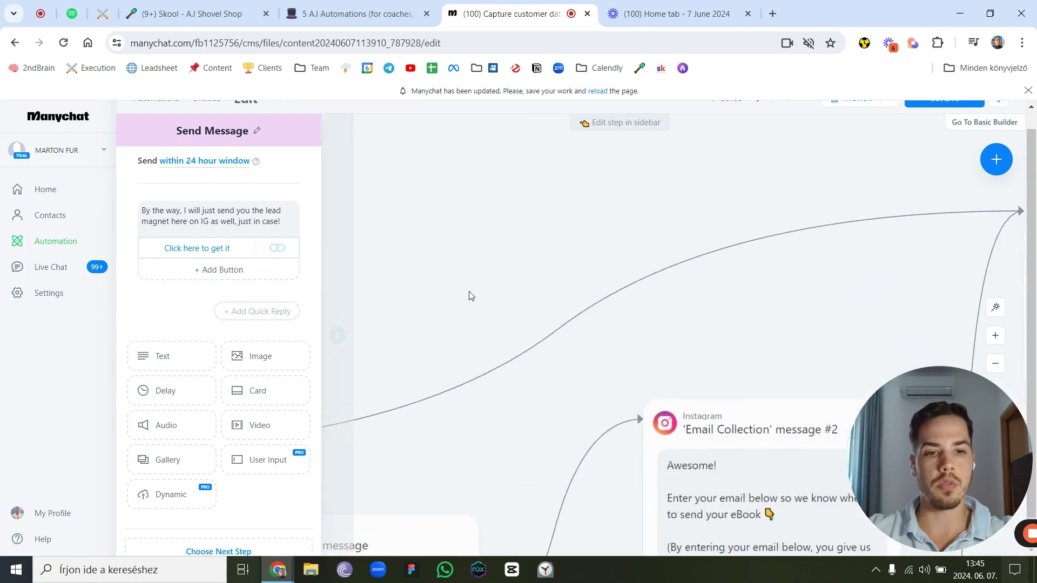
Replace "eBook" with "lead magnet" in the first sentence of the 'Email conformation' message.
scroll(734, 284, "down", 1)
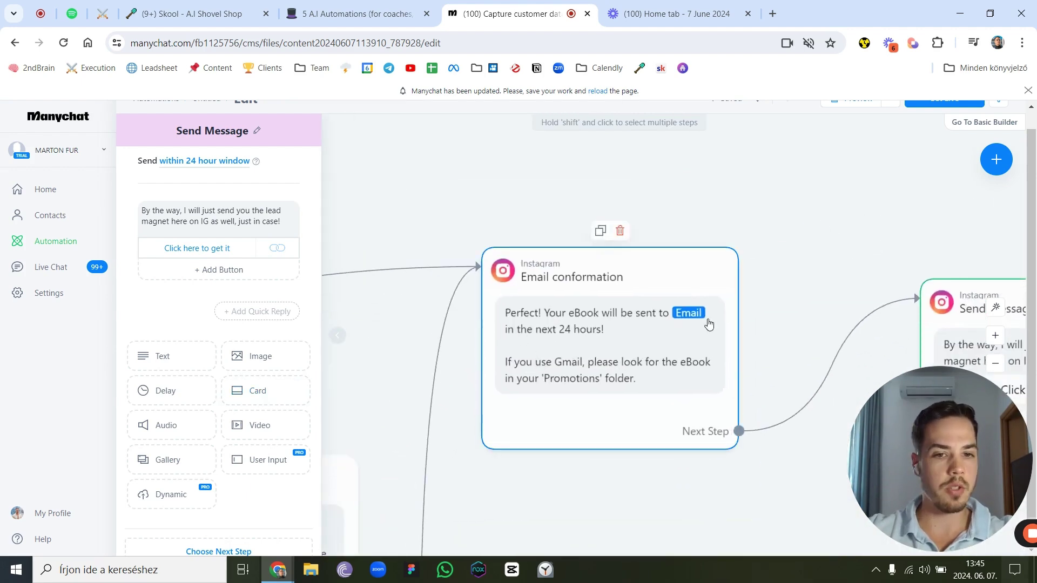
left_click(607, 314)
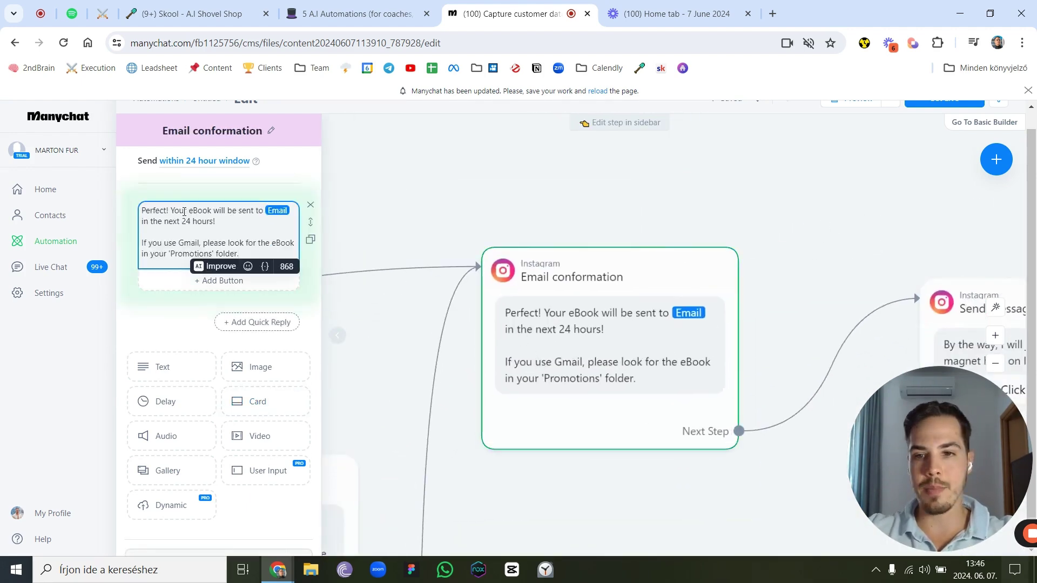
left_click_drag(193, 210, 210, 210)
key("BackSpace")
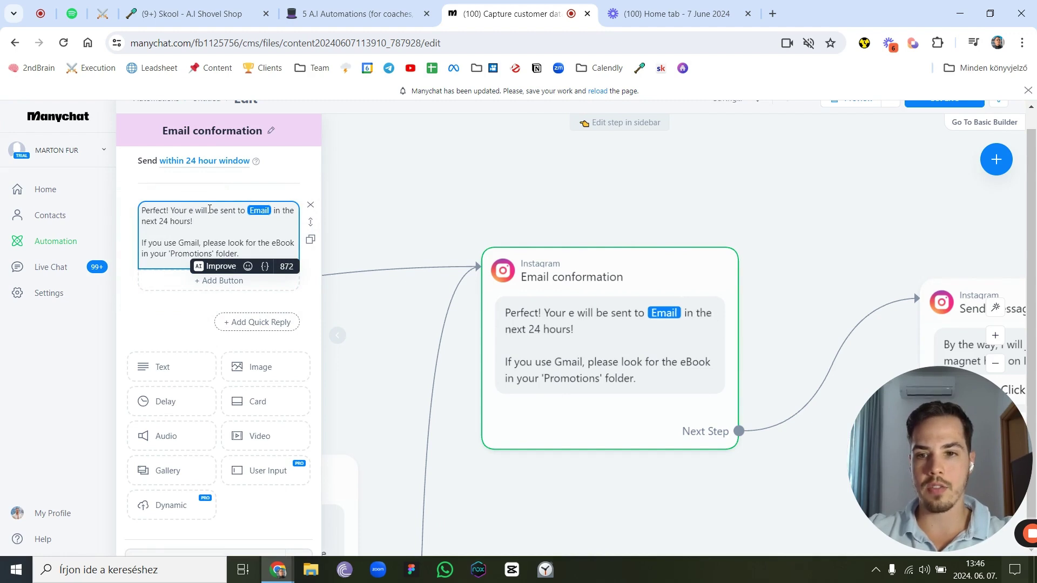
key("BackSpace")
type("lead magnet")
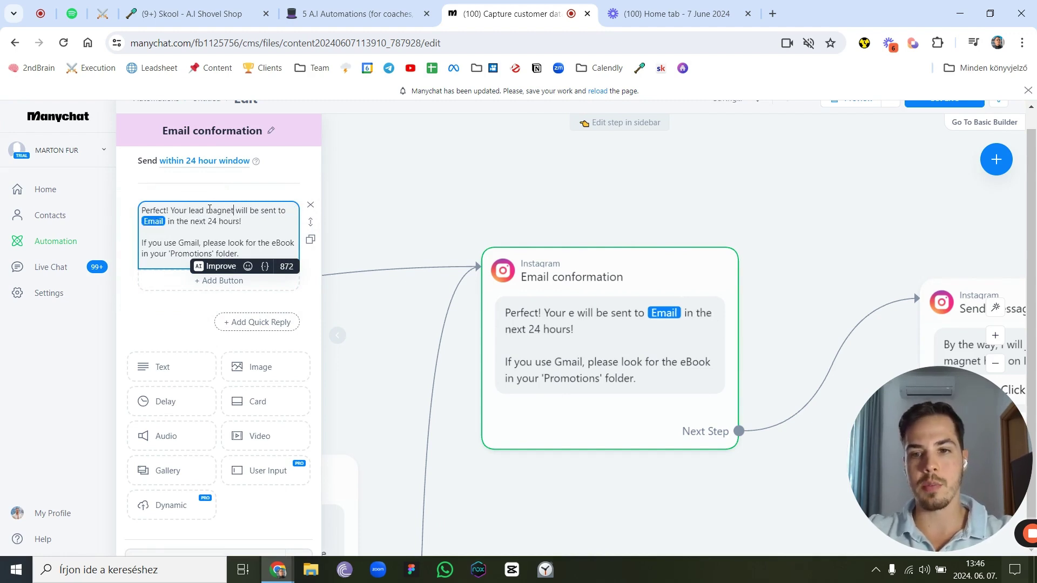
left_click(557, 220)
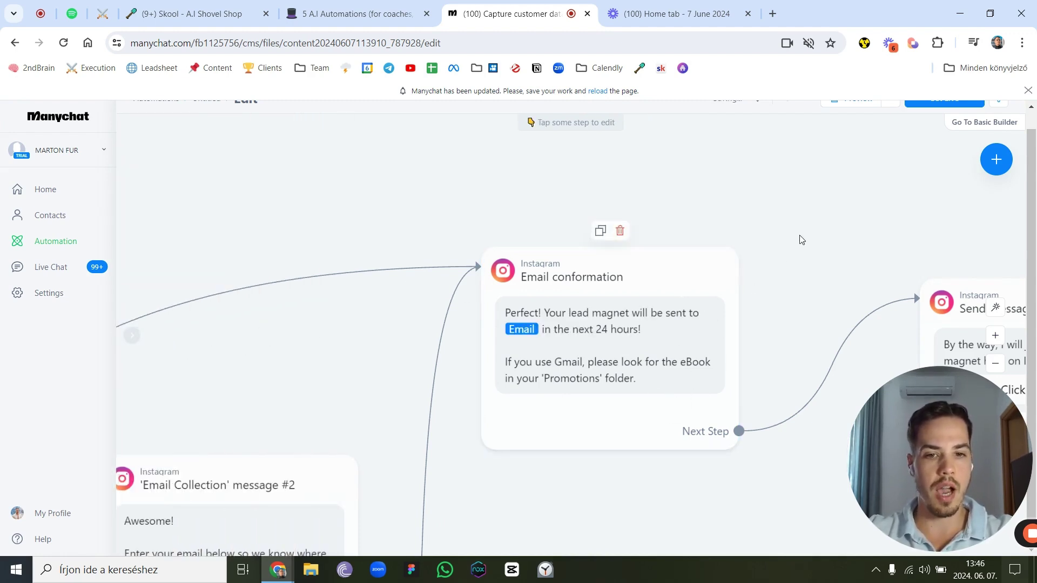
Check the final message with its link button and the whole flow, and set the automation live.
left_click_drag(798, 238, 351, 220)
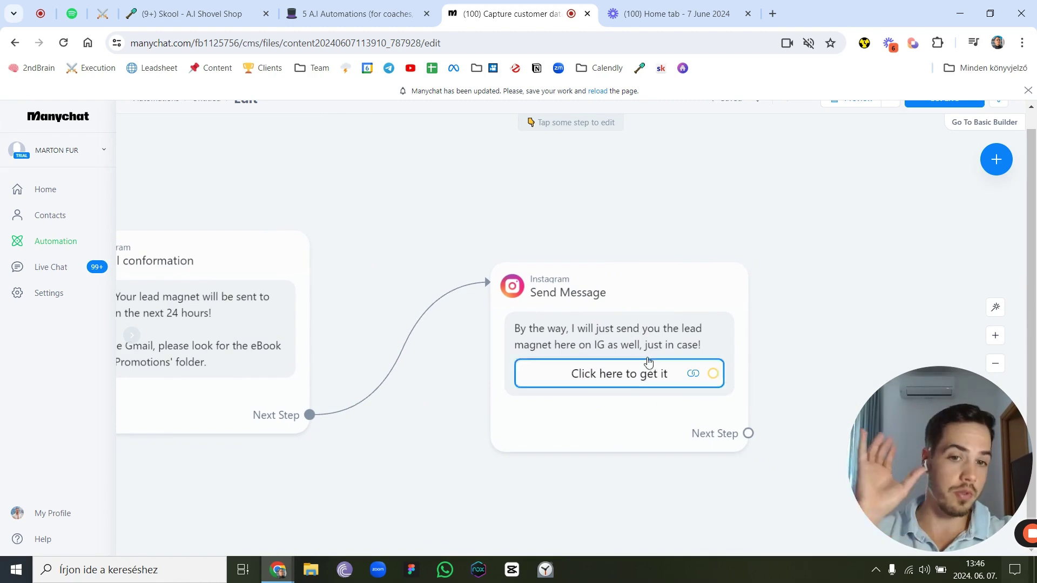
left_click(579, 335)
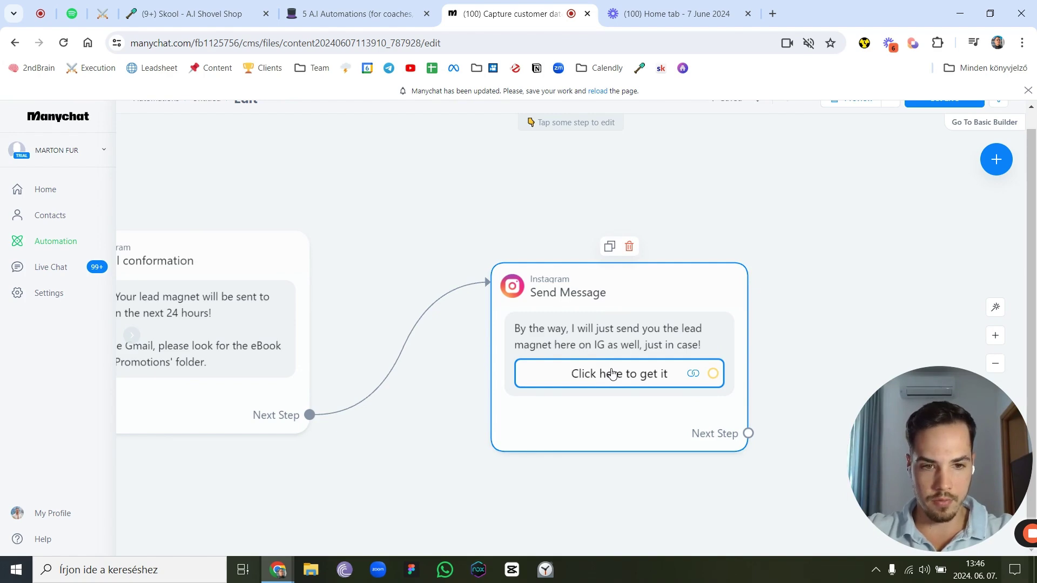
left_click_drag(938, 151, 881, 259)
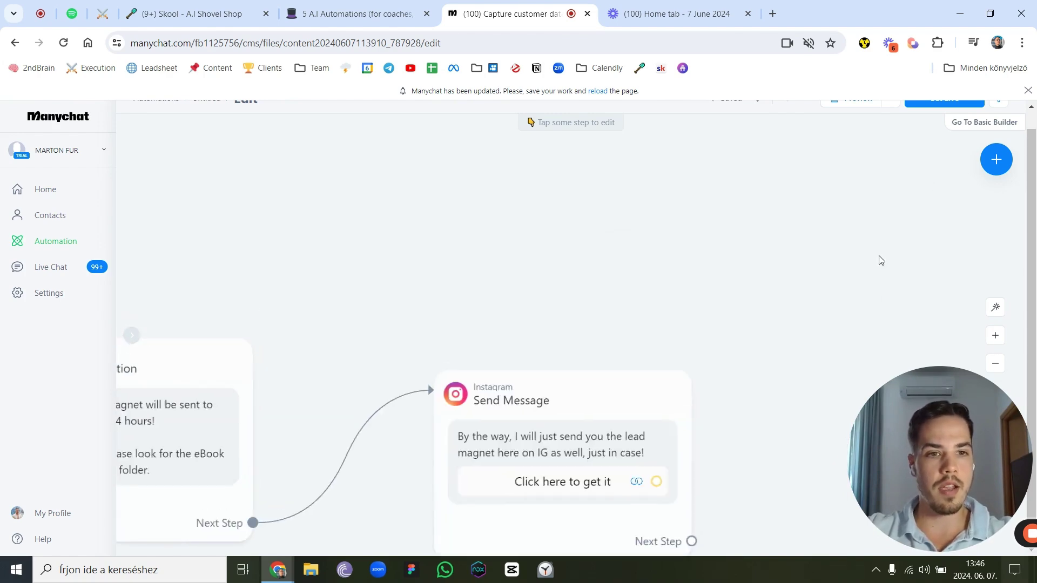
scroll(896, 246, "down", 5)
scroll(1031, 142, "up", 1)
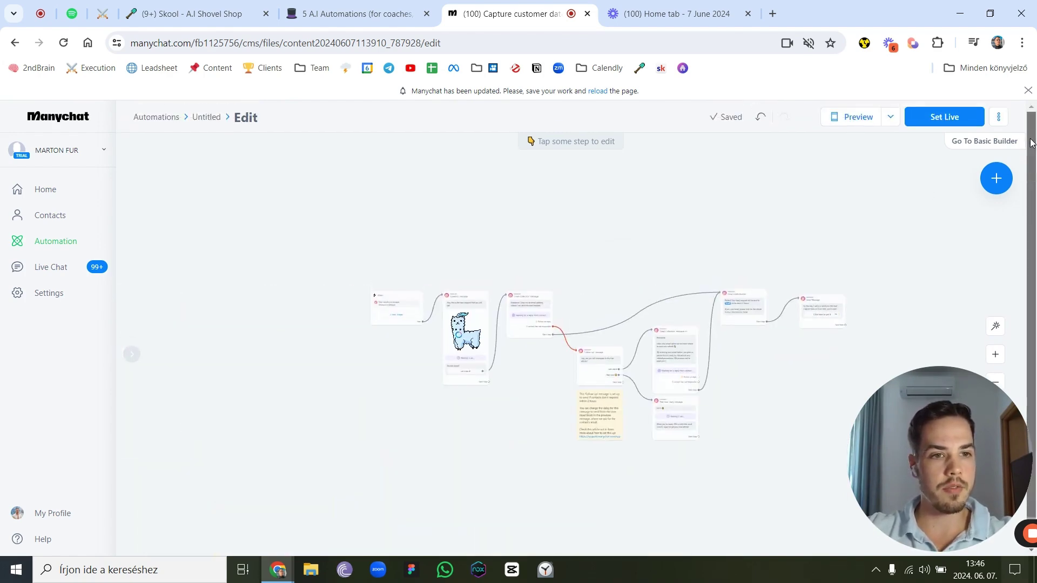
left_click(944, 117)
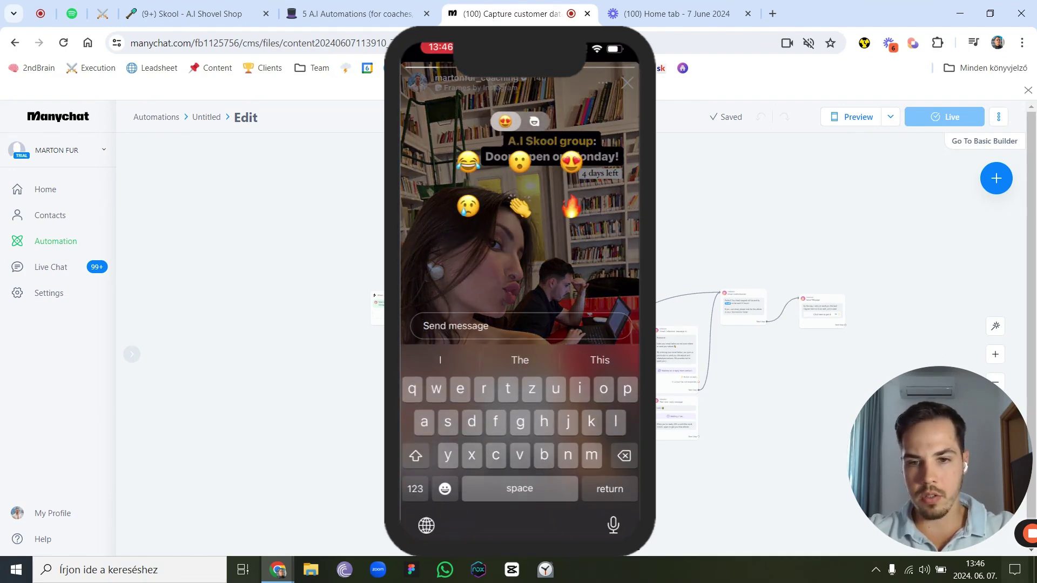
scroll(938, 349, "up", 5)
left_click_drag(566, 401, 695, 402)
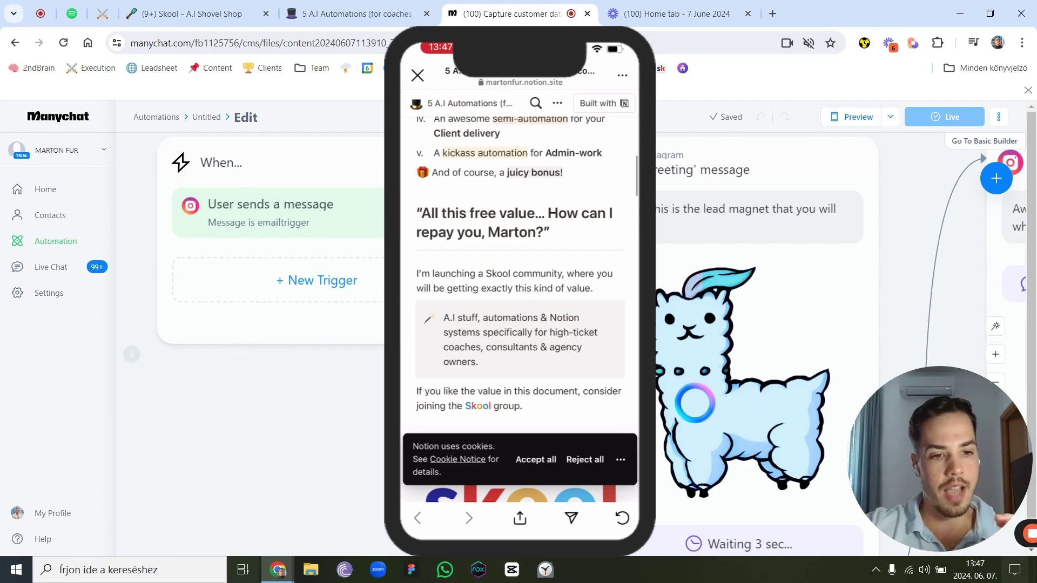
left_click_drag(997, 461, 691, 362)
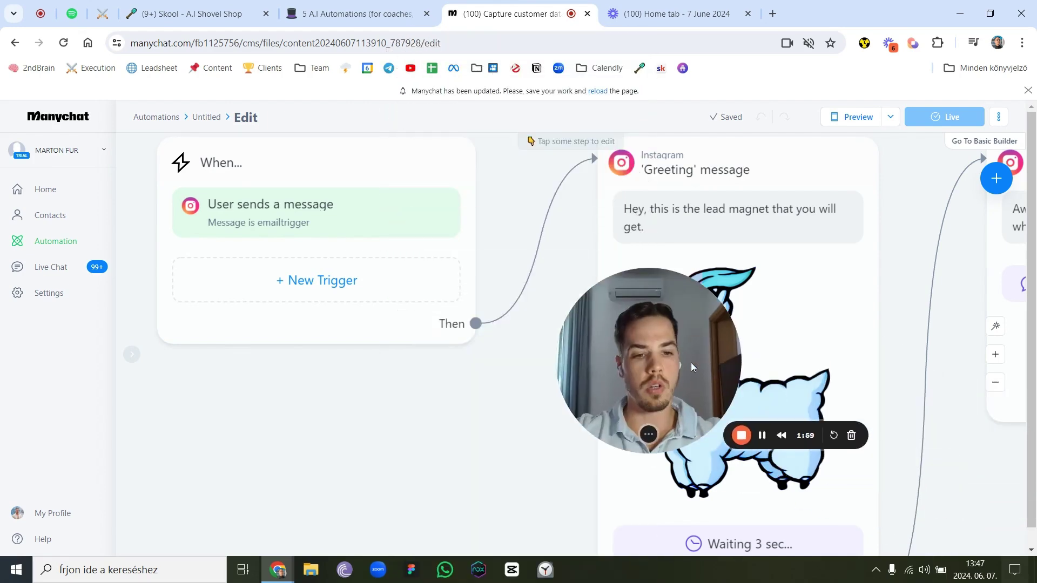
left_click(675, 437)
left_click_drag(716, 321, 501, 329)
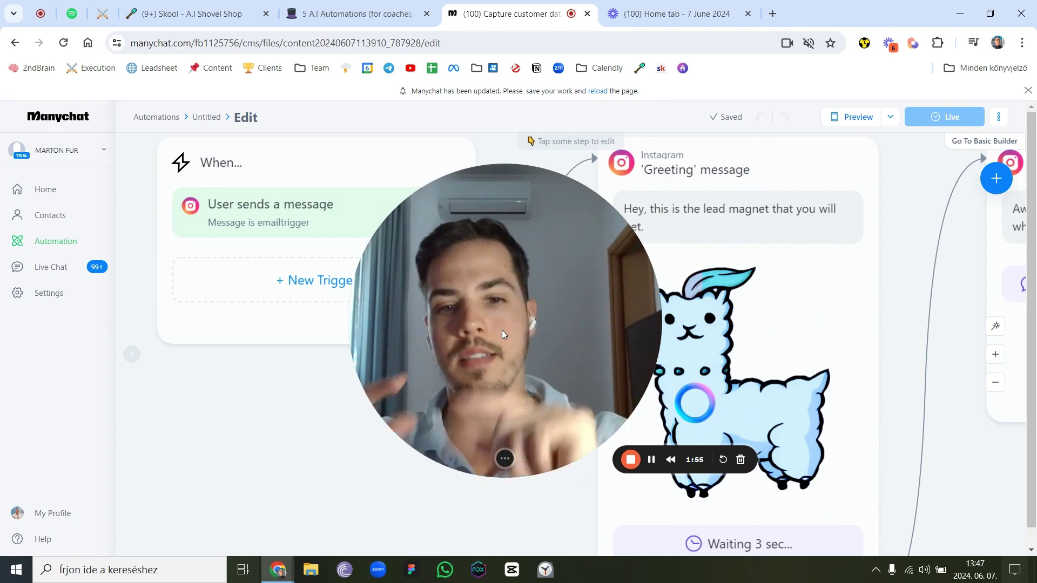